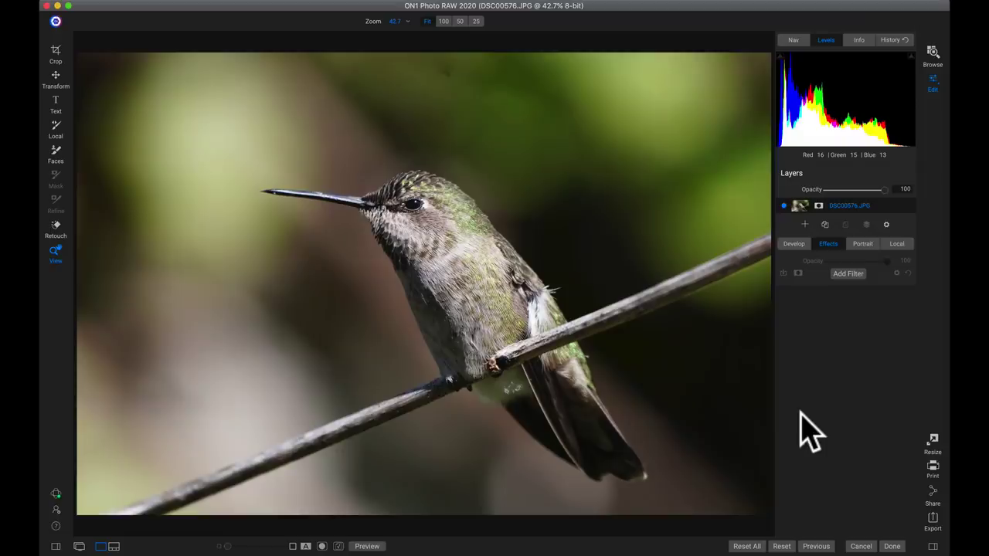
Step: Add a Dynamic Contrast filter to the hummingbird photo and invert its mask to black
click(795, 245)
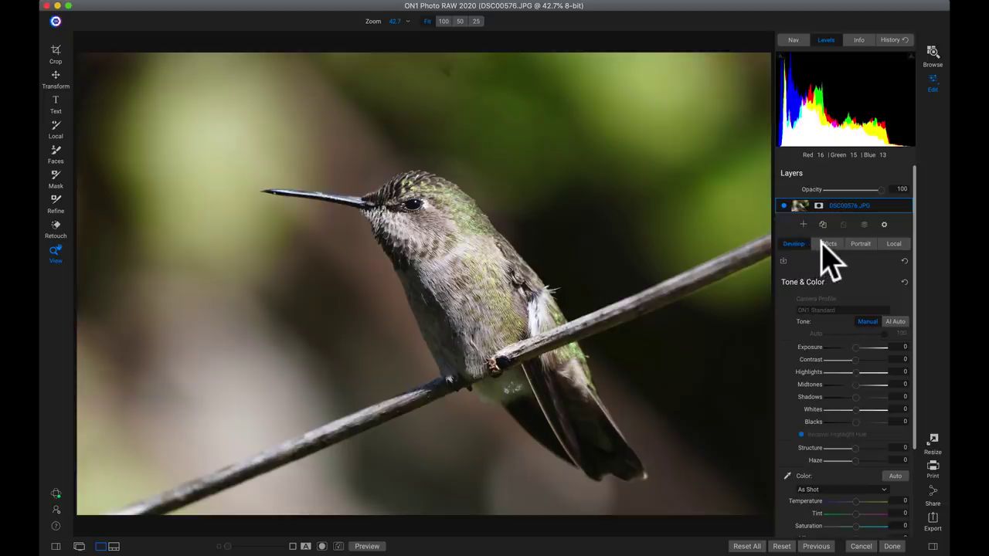
click(831, 245)
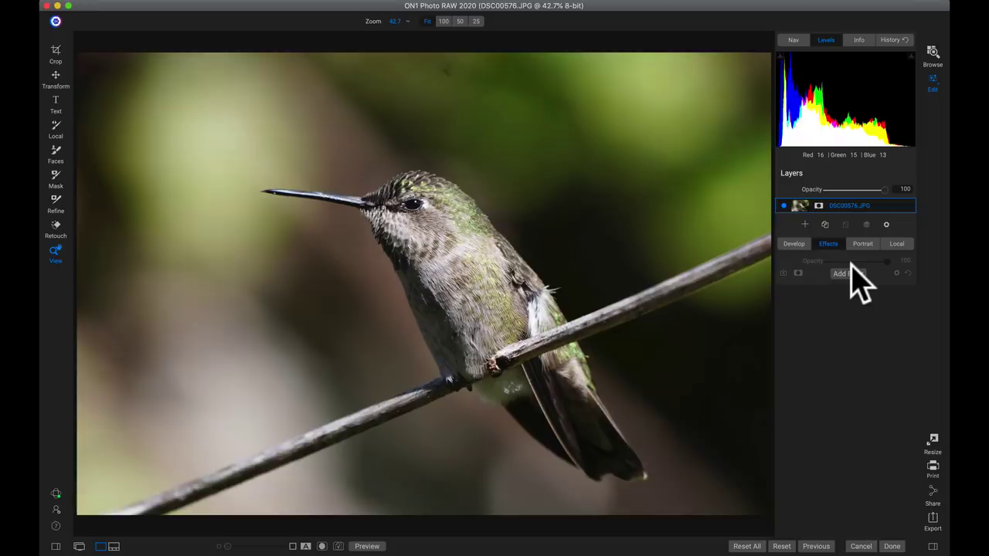
click(841, 275)
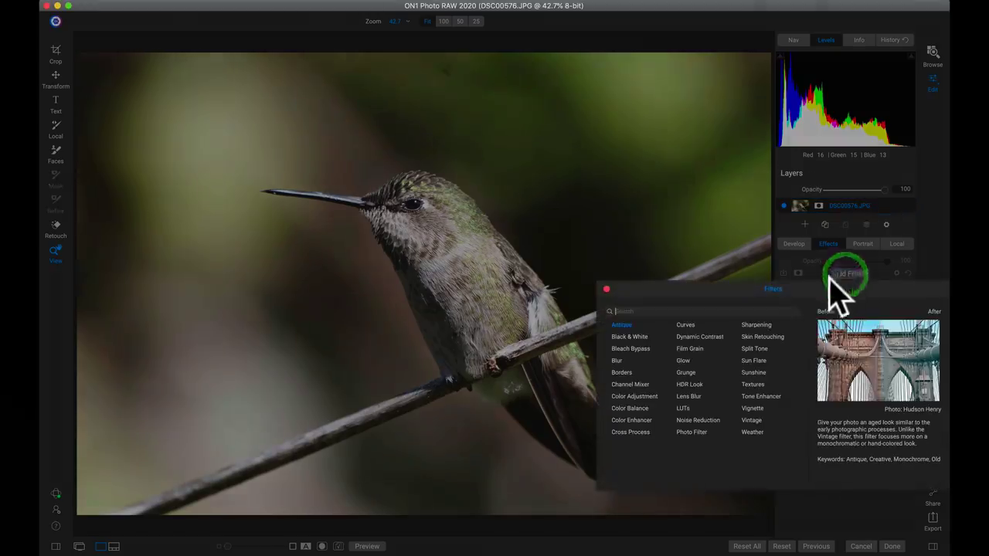
click(699, 337)
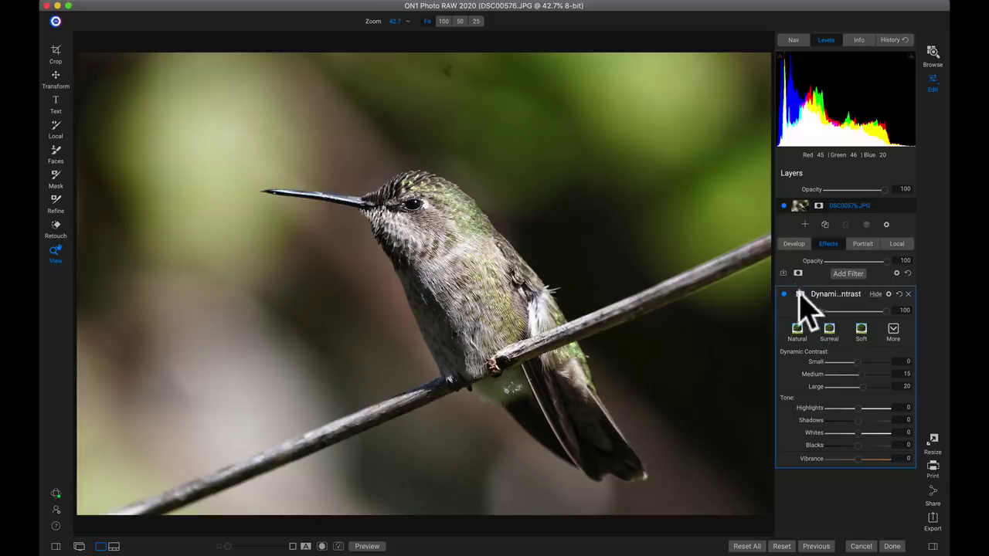
click(799, 295)
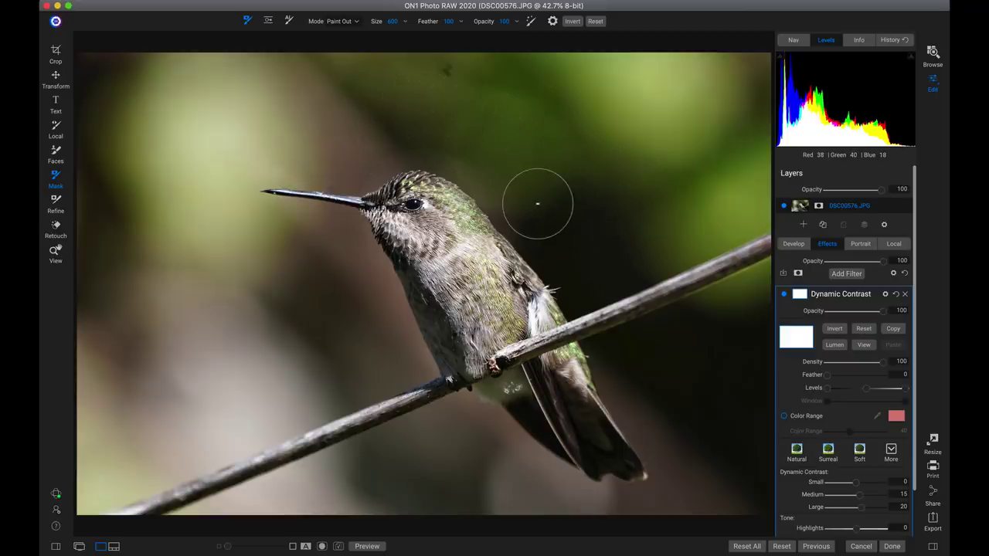
click(837, 326)
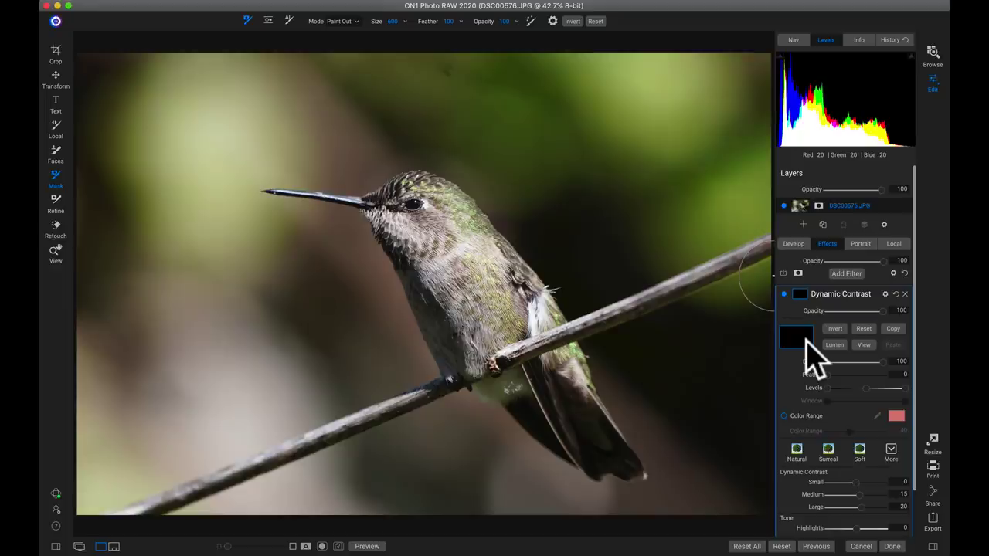
Step: Set the Dynamic Contrast filter's Small to 22, Vibrance to 32, Blacks to -11, Whites to 22 and Highlights to -11
scroll(807, 352, down, 1)
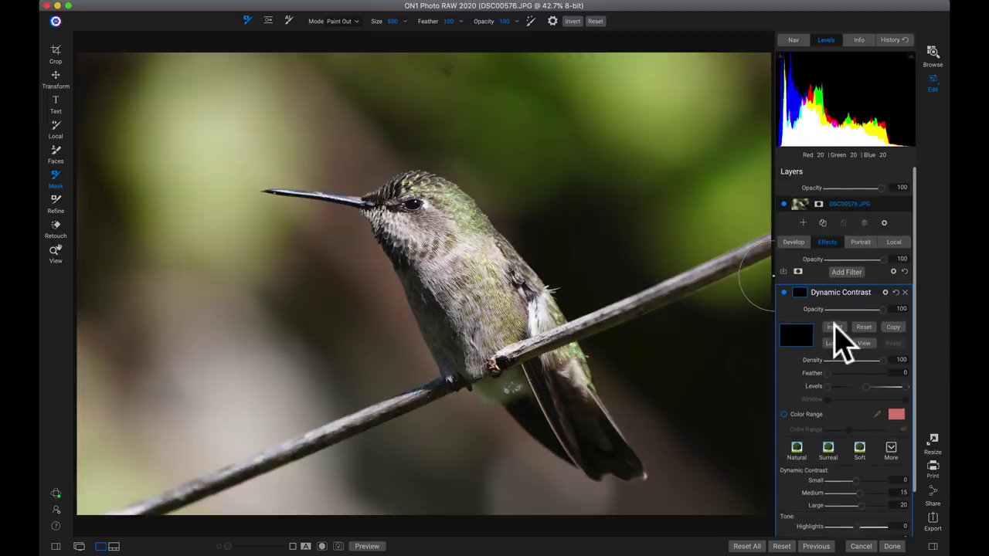
scroll(842, 340, down, 3)
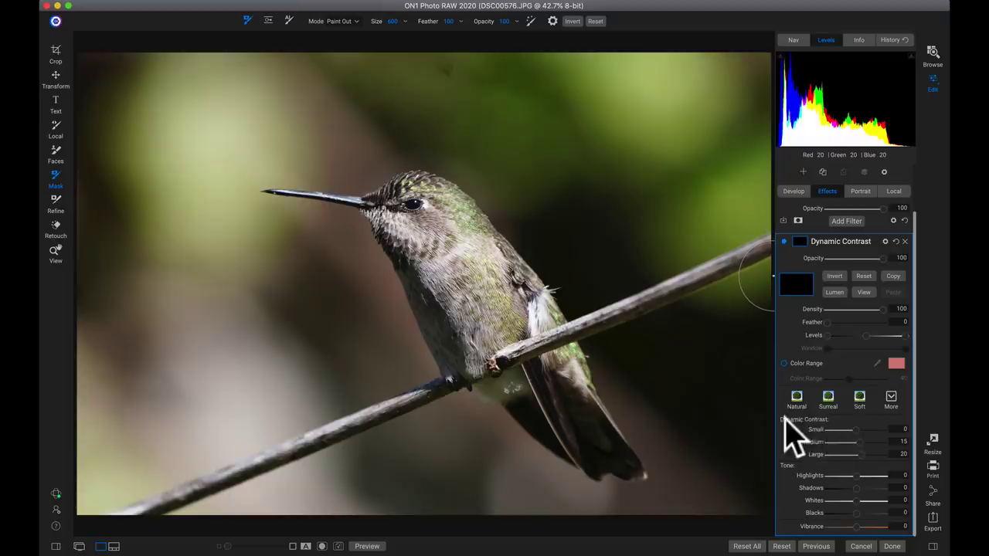
drag(857, 429, 861, 434)
drag(857, 526, 866, 526)
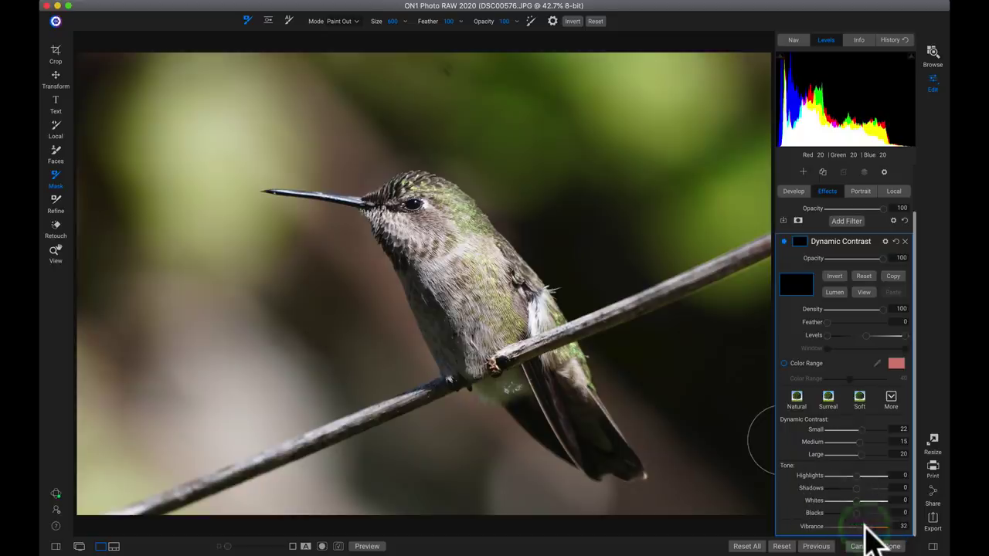
drag(856, 513, 848, 513)
click(848, 514)
click(868, 501)
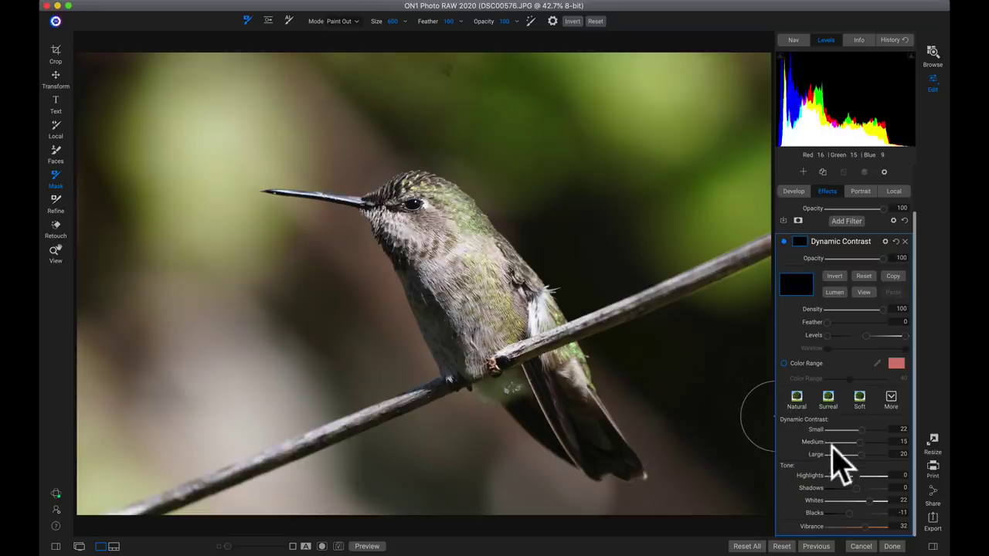
drag(854, 475, 850, 476)
drag(850, 477, 852, 477)
Step: Switch the masking brush to Paint In at 100 opacity and paint Dynamic Contrast over the hummingbird's head, body and tail
key(x)
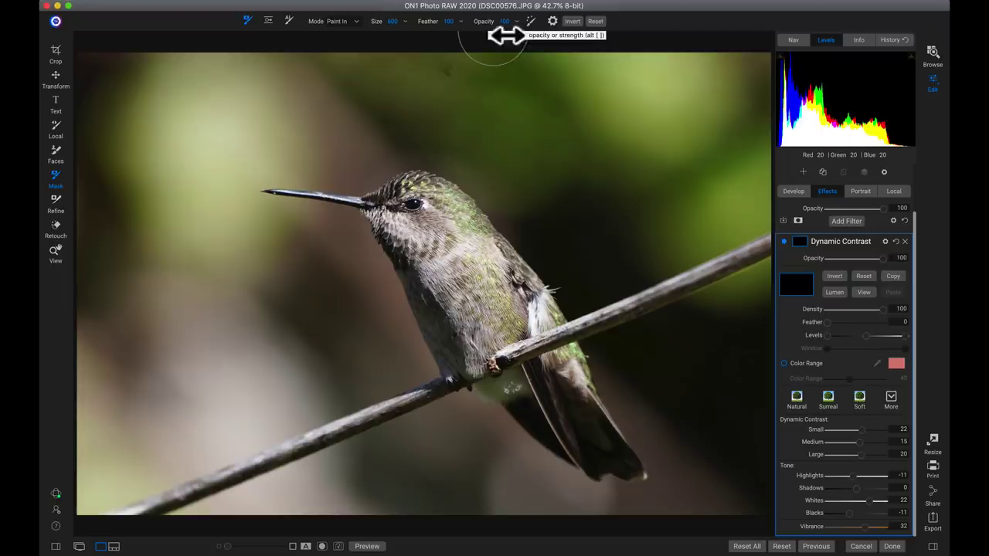
click(495, 21)
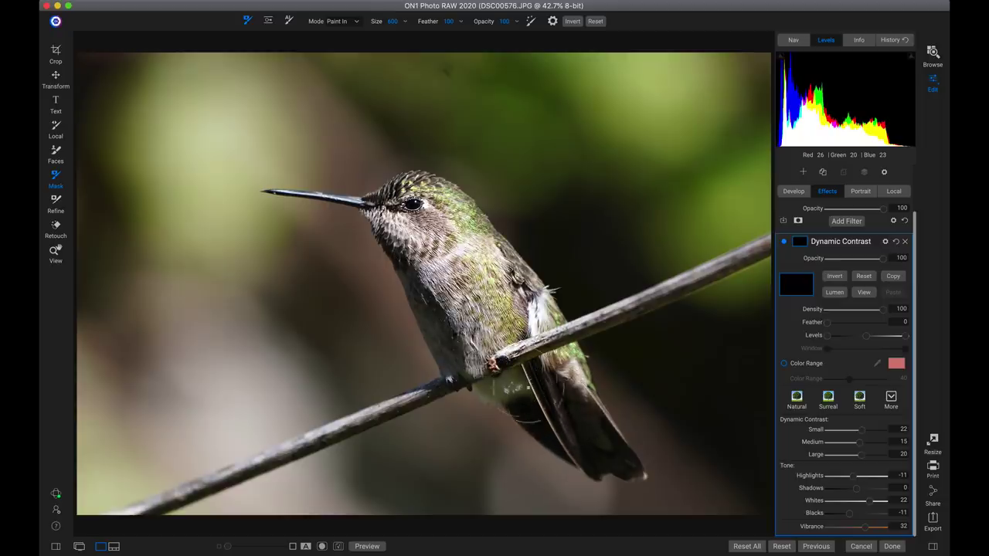
mouse_move(394, 220)
mouse_down()
mouse_move(390, 235)
mouse_move(445, 200)
mouse_move(437, 225)
mouse_up()
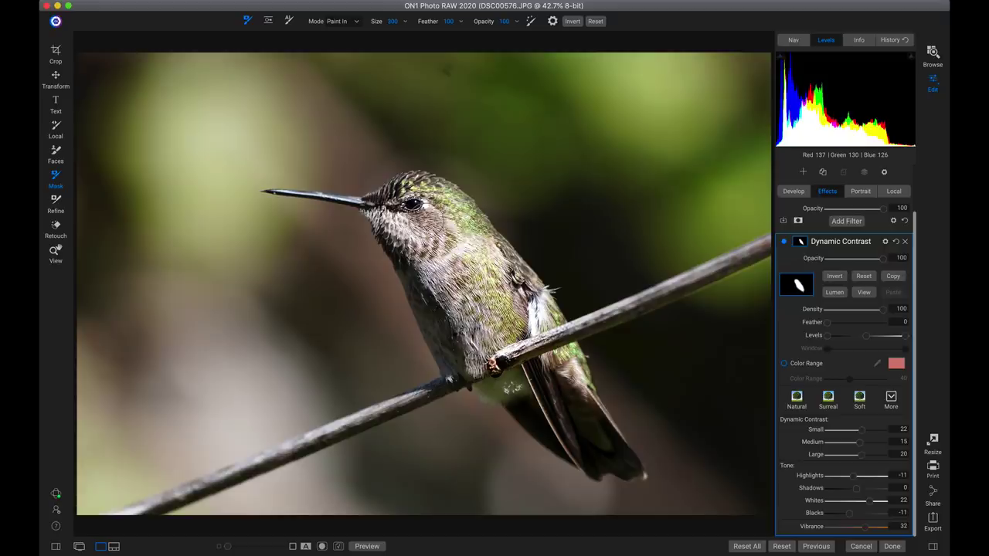
Step: Reduce the masking brush to size 80 and paint Dynamic Contrast over the hummingbird's beak and foot
key(bracketleft)
key(bracketleft)
key(bracketleft)
key(bracketleft)
click(299, 194)
click(455, 381)
Step: Inspect the painted mask on its own and compare the photo with and without the Dynamic Contrast filter
scroll(850, 309, up, 1)
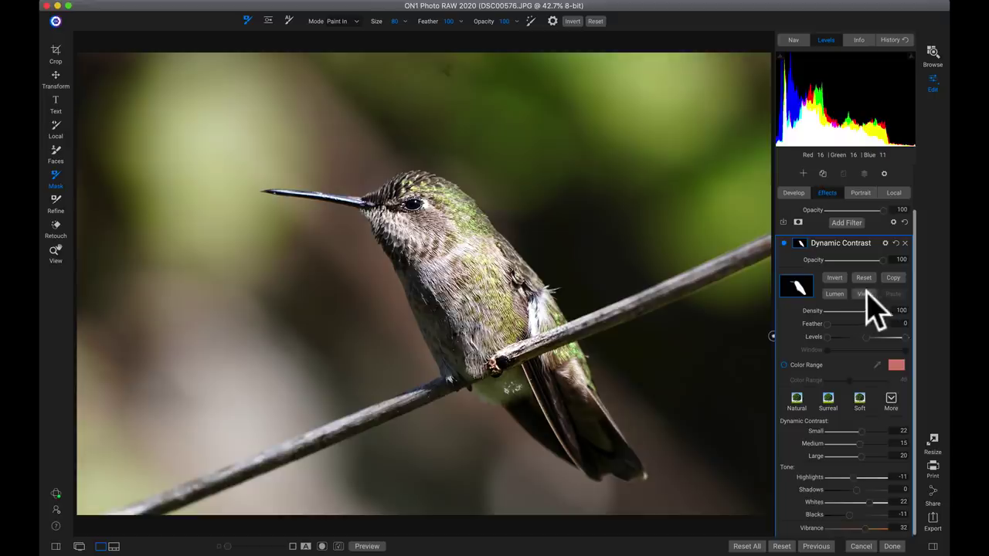
click(864, 294)
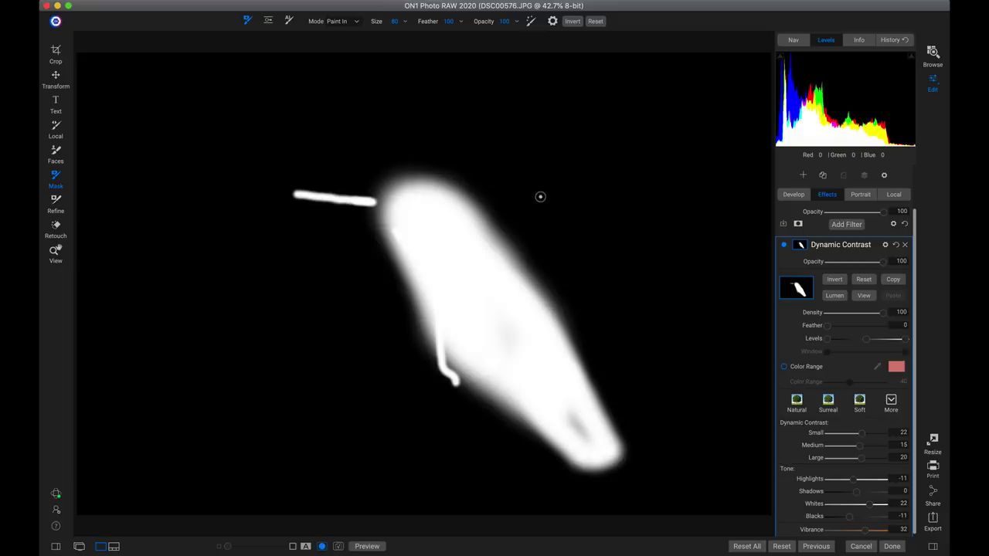
click(863, 295)
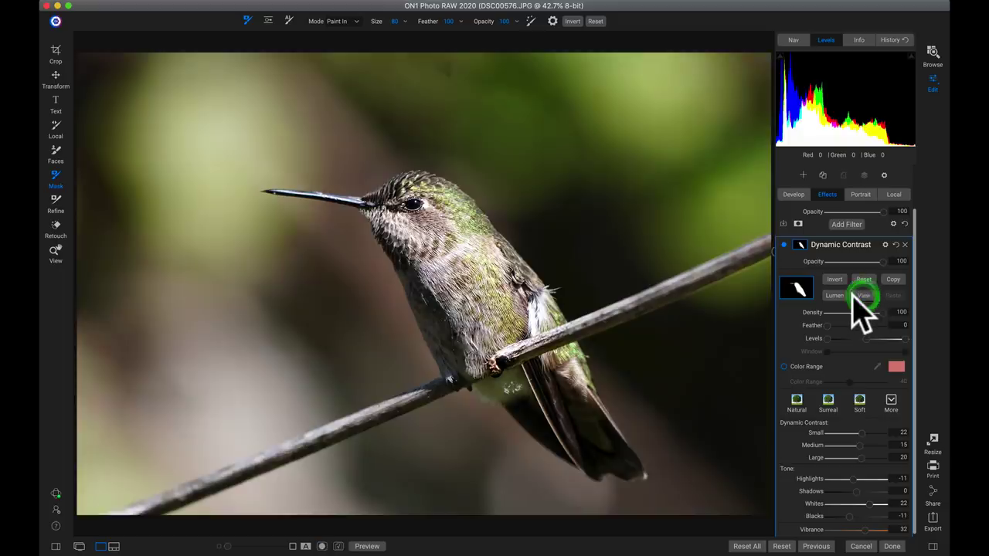
click(784, 244)
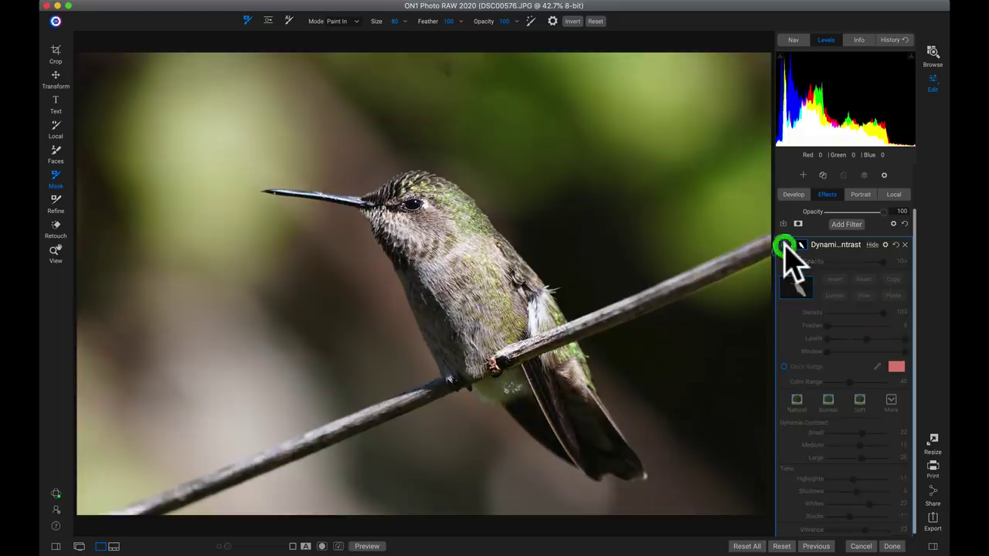
click(783, 244)
click(783, 244)
click(783, 244)
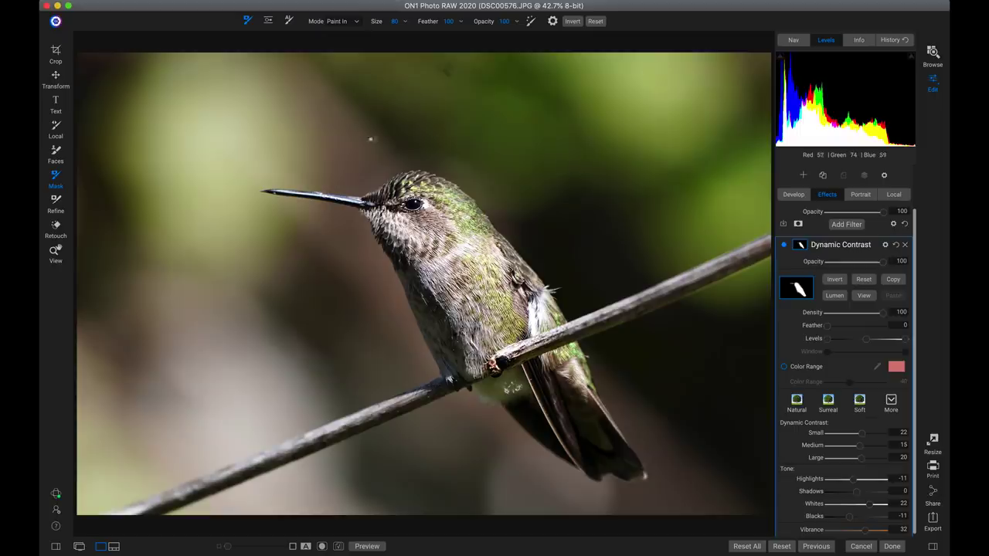
Step: Add a Glow filter with the Darker preset, set Amount to 100 and Halo to 32, and compare it on and off
click(848, 224)
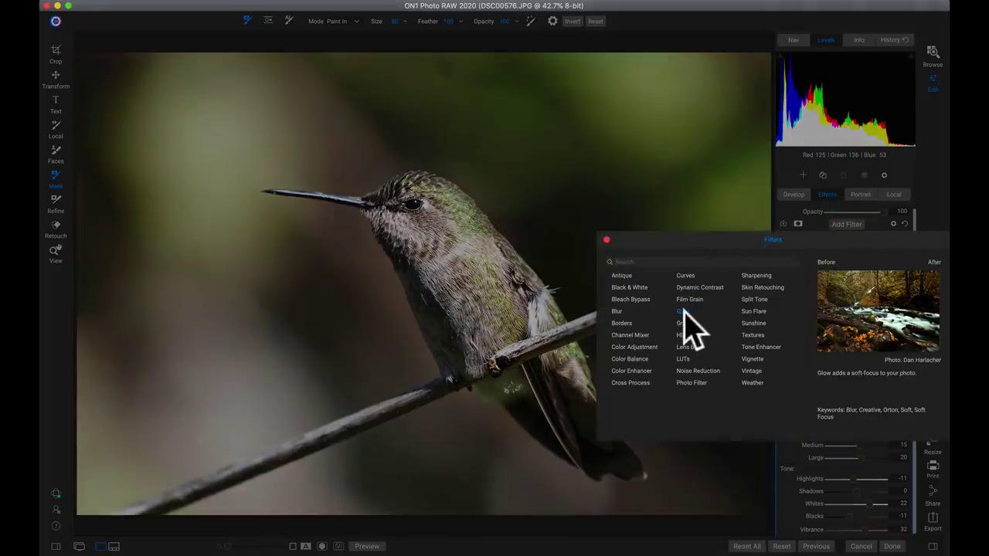
click(682, 312)
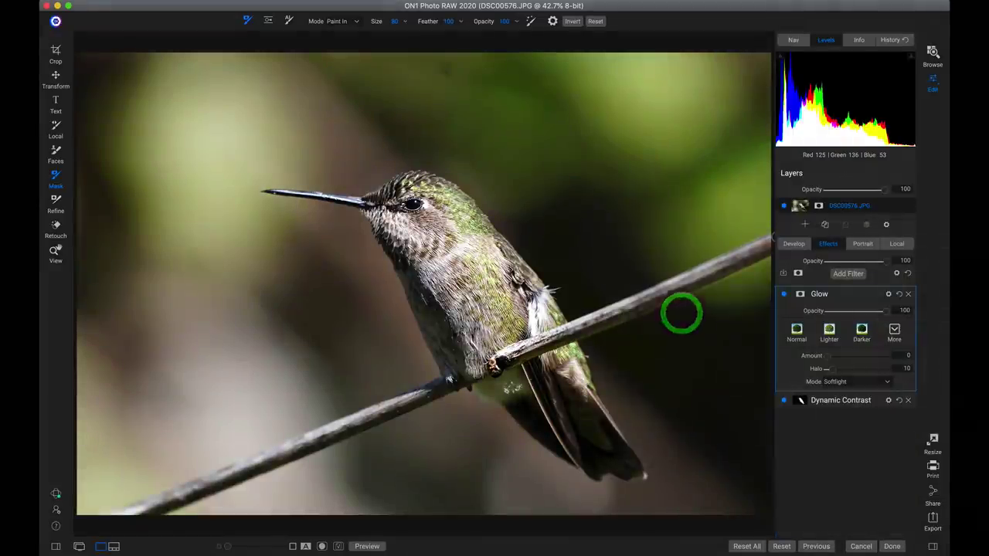
click(863, 330)
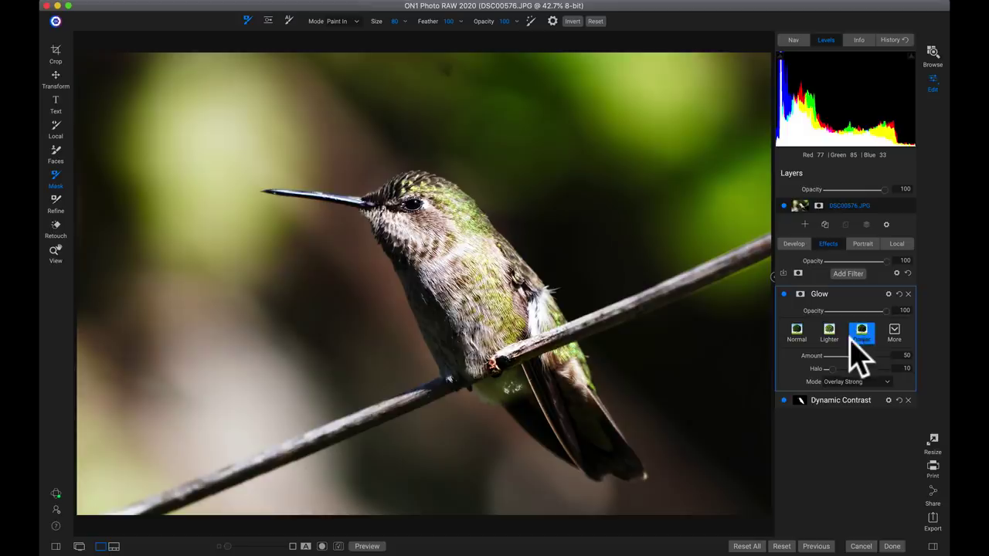
mouse_move(853, 356)
mouse_down()
mouse_move(894, 357)
mouse_move(876, 353)
mouse_move(839, 369)
mouse_move(846, 372)
mouse_up()
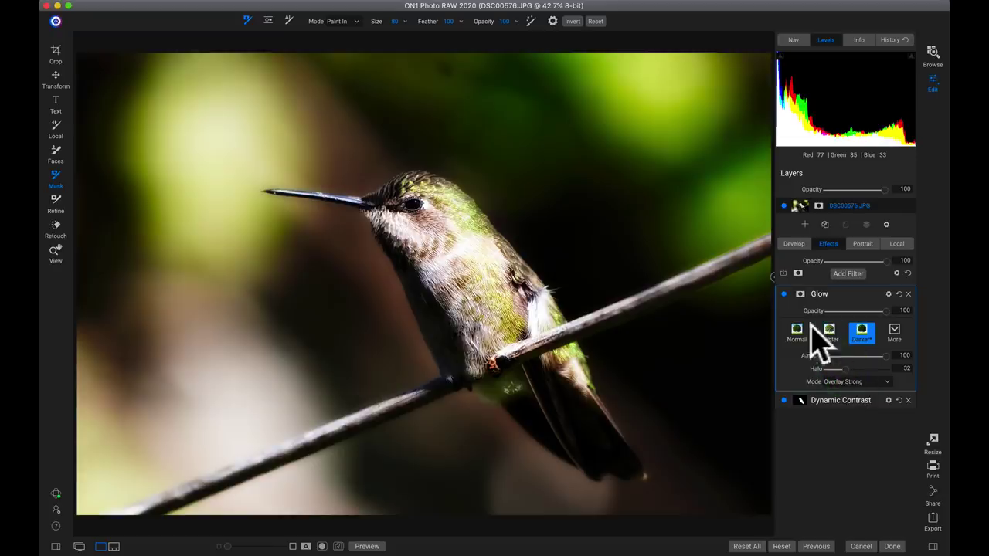
click(783, 294)
click(783, 294)
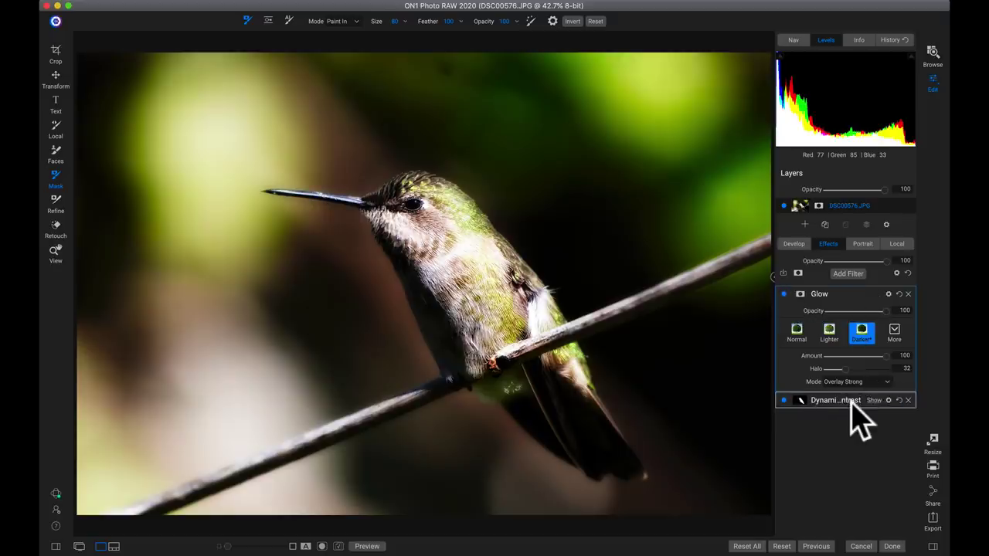
Step: Copy the Dynamic Contrast mask into the Glow filter's mask and invert it so the glow affects only the background
click(871, 401)
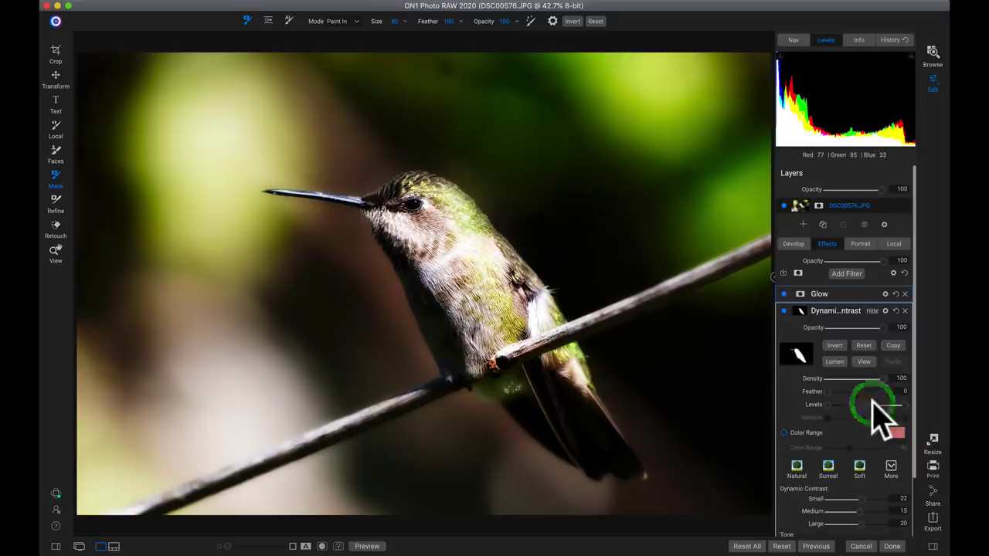
click(893, 346)
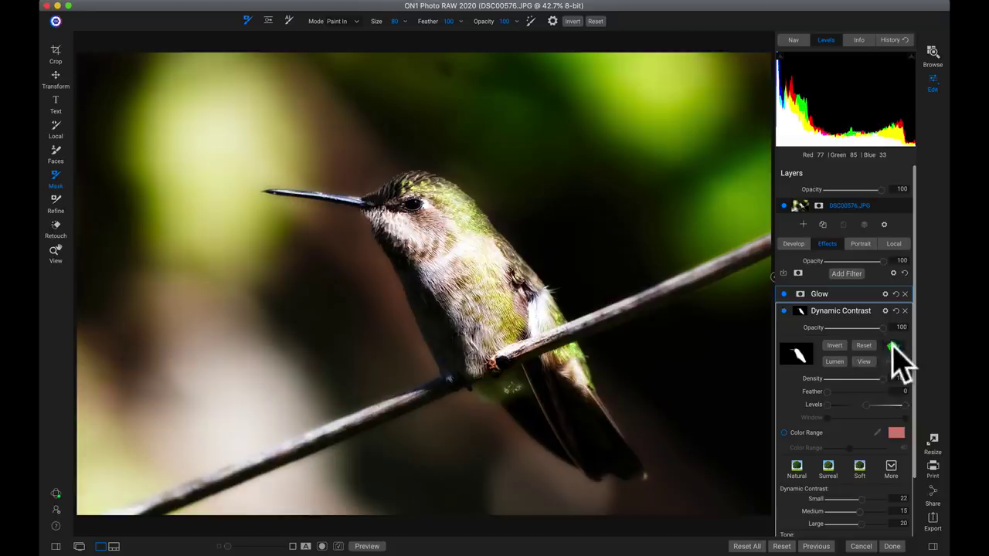
click(872, 293)
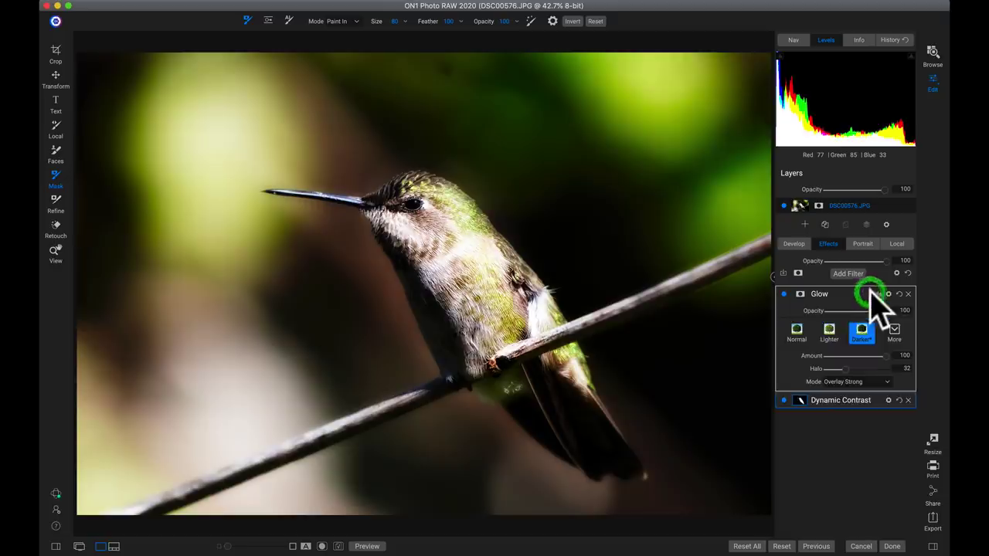
click(800, 295)
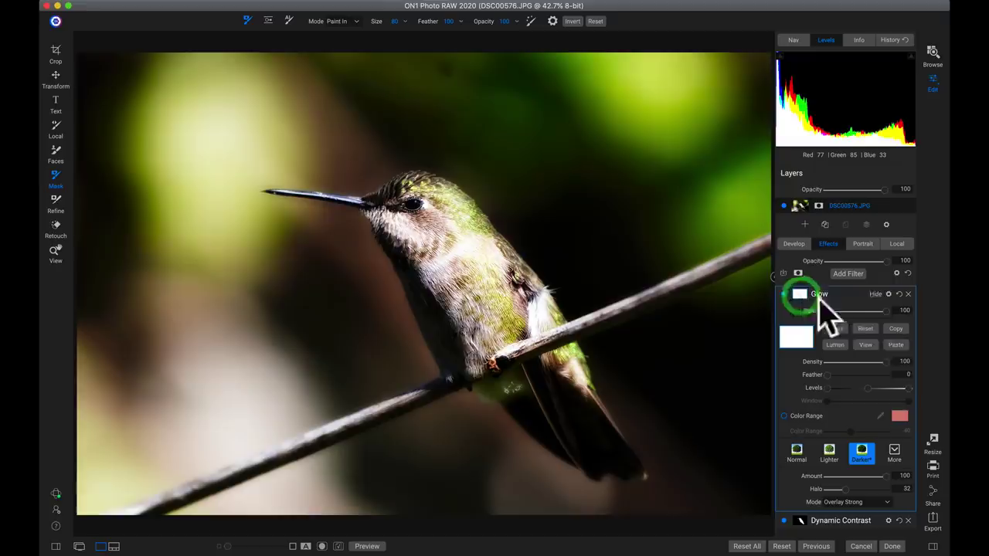
click(890, 345)
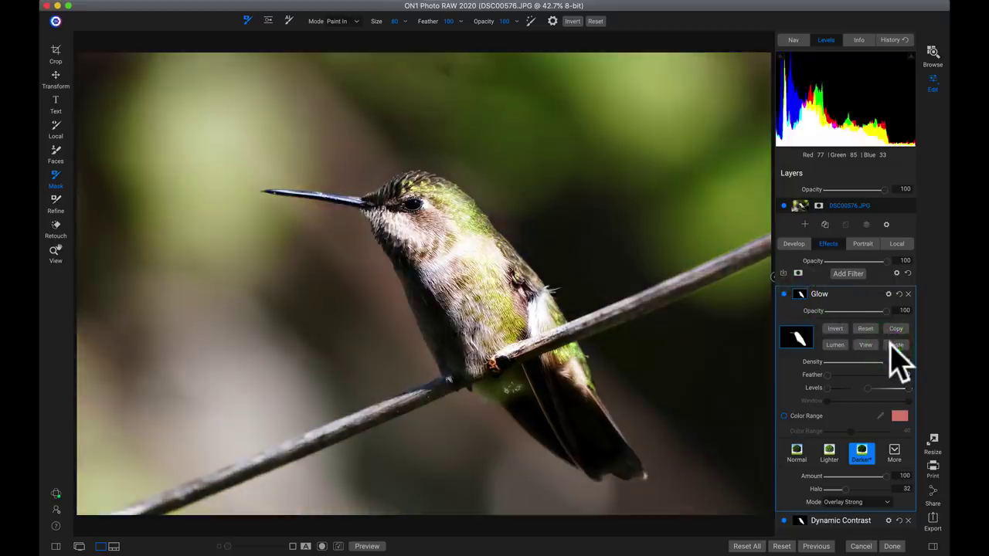
click(836, 328)
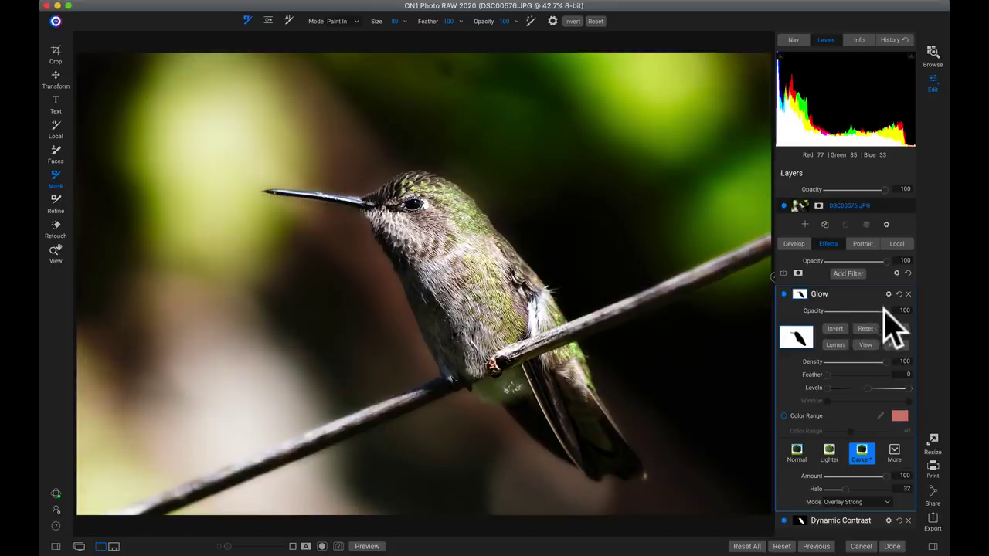
Step: Set the Glow filter's opacity to 56 and Halo to 19, and compare the result with the filter off and with the original
drag(884, 310, 860, 311)
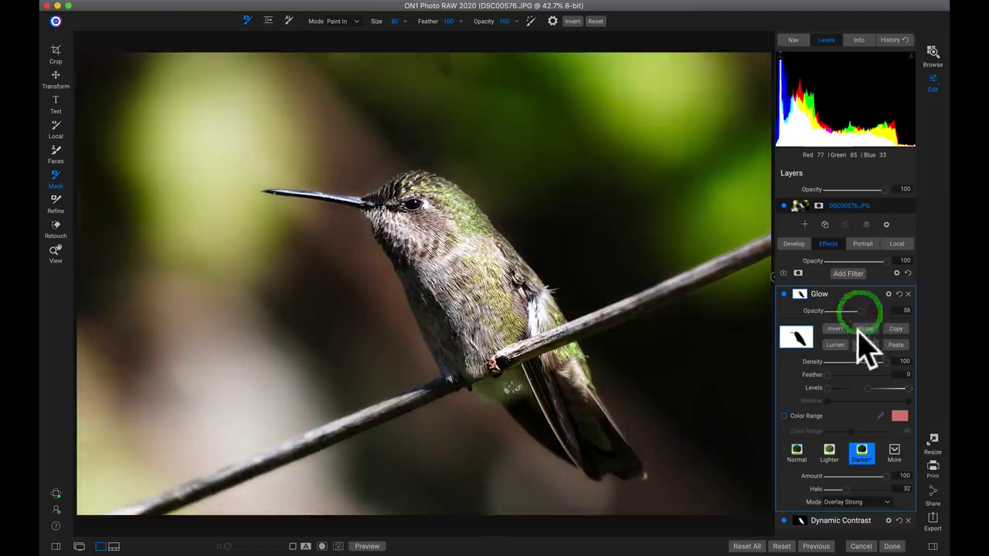
drag(845, 489, 836, 490)
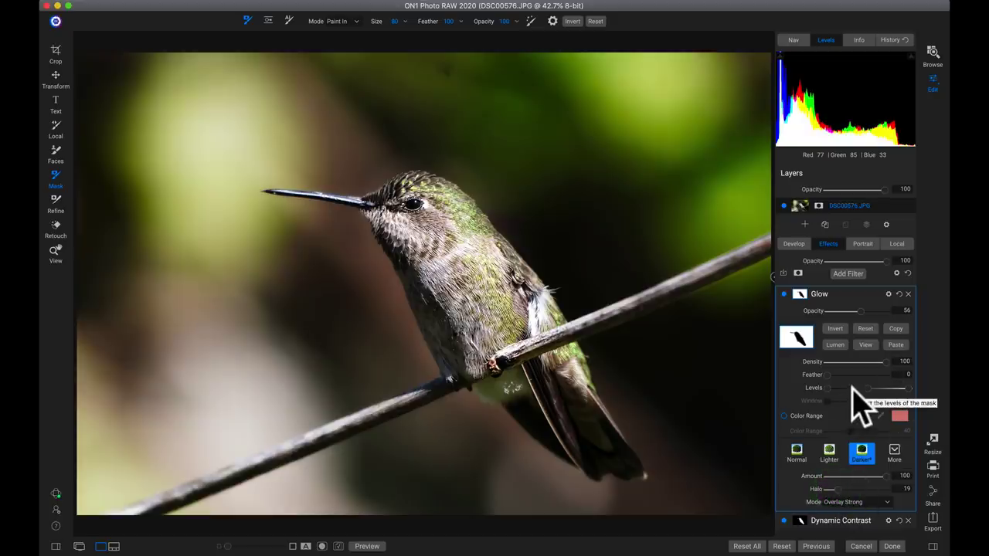
click(784, 294)
click(783, 294)
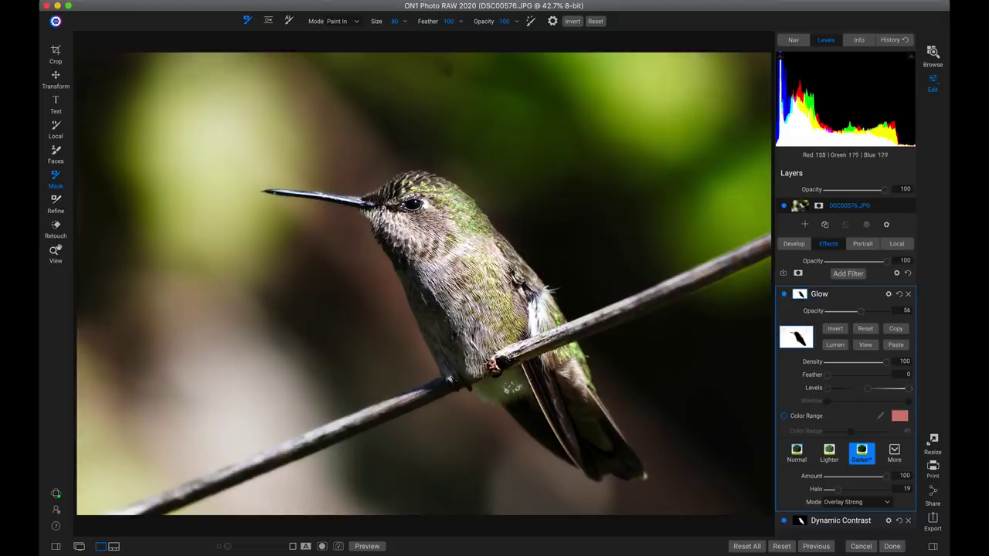
key(p)
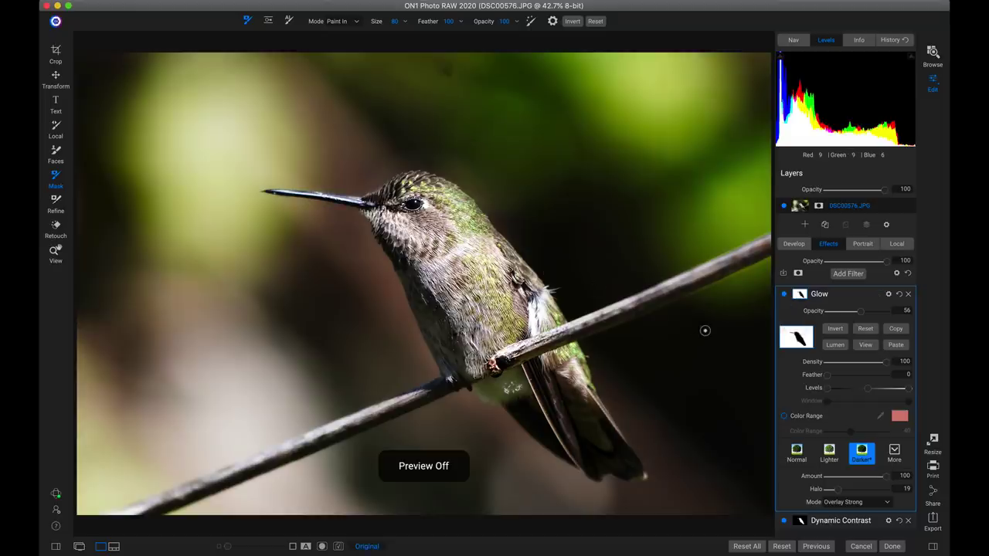
key(p)
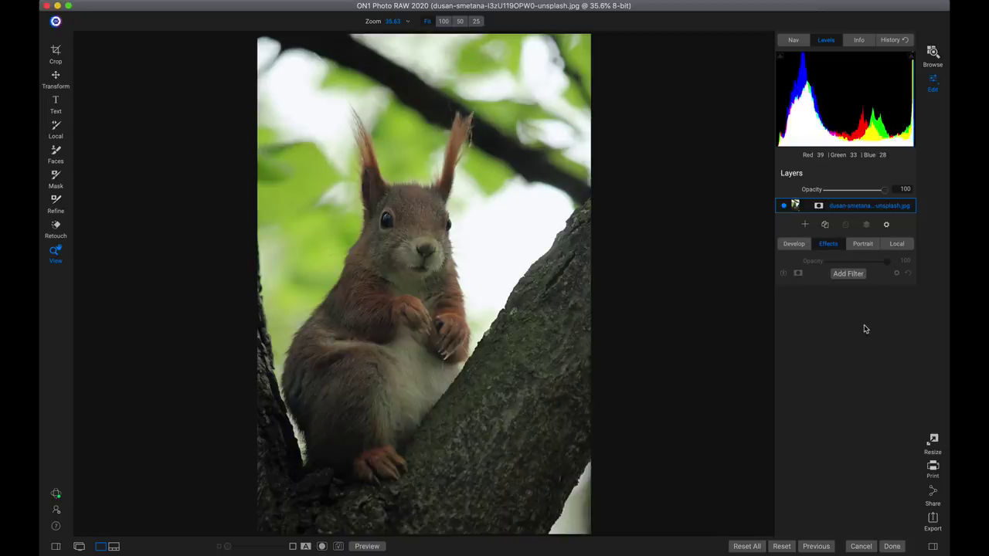
Step: Add a Curves filter to the squirrel photo and lift the shadows with a curve point at about In 57, Out 84
click(856, 280)
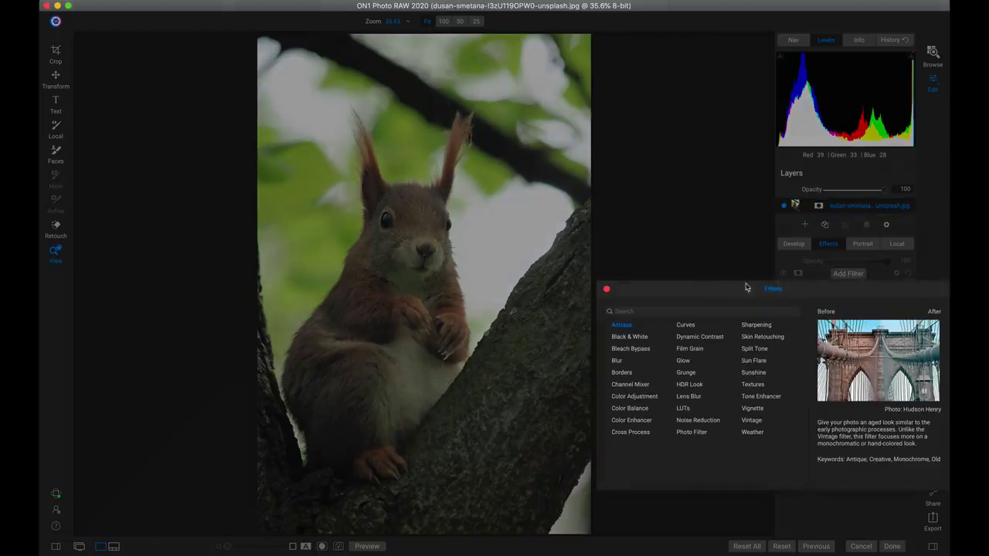
click(687, 326)
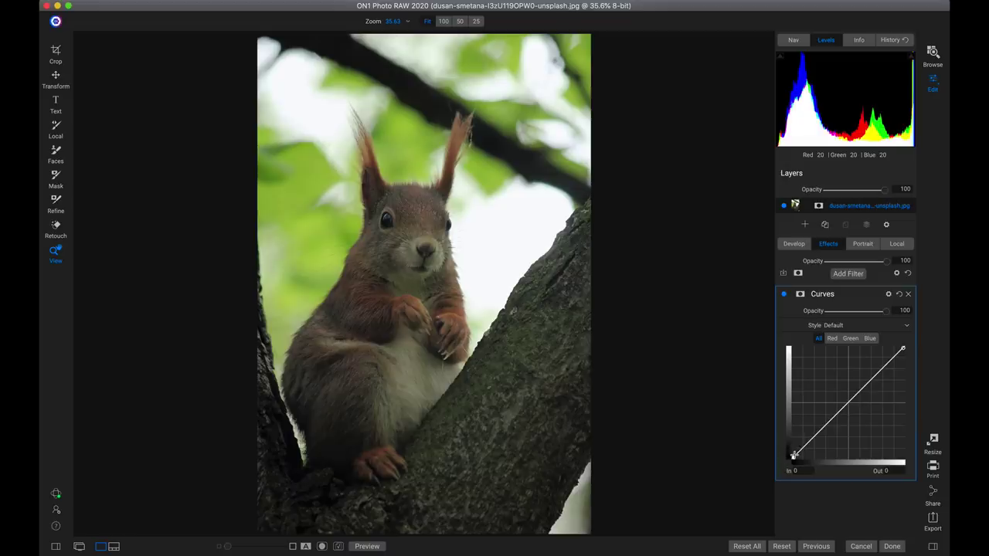
mouse_move(793, 458)
mouse_down()
mouse_move(845, 459)
mouse_move(786, 466)
mouse_move(777, 432)
mouse_move(775, 459)
mouse_up()
click(818, 434)
drag(818, 434, 817, 423)
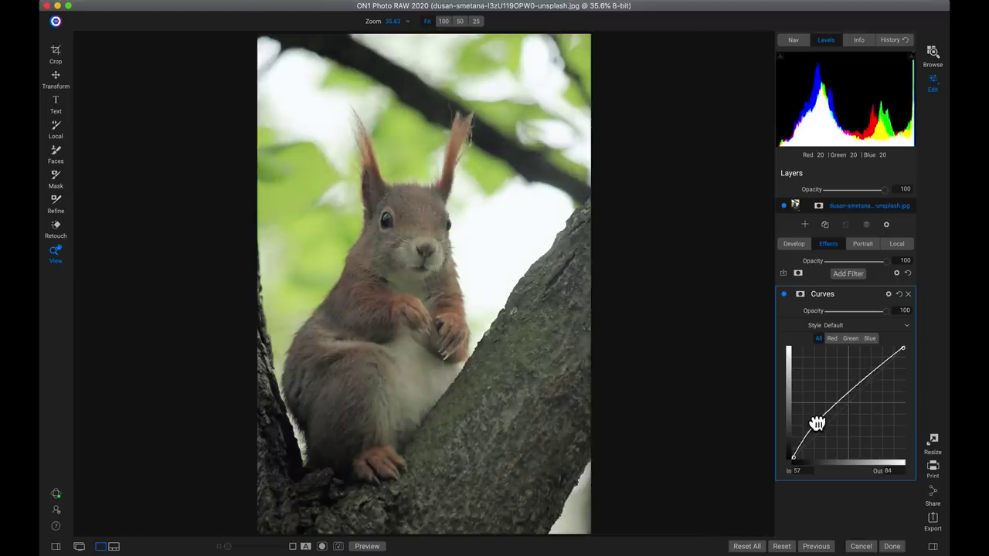
drag(817, 423, 817, 424)
Step: Raise the midtones of the Curves filter, place a highlight point at In 188, Out 222, and compare the filter on and off
mouse_move(848, 391)
mouse_down()
mouse_move(849, 403)
mouse_move(847, 380)
mouse_up()
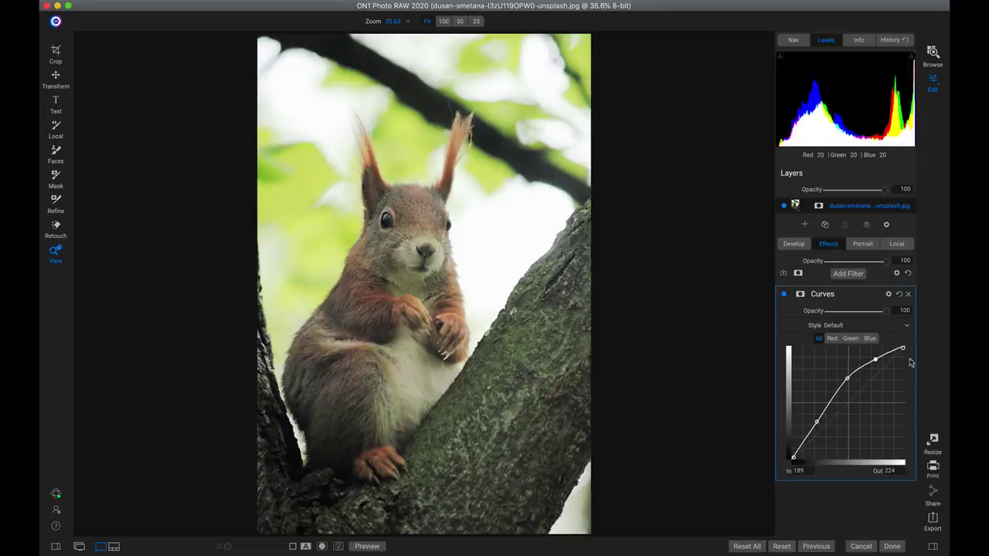
drag(876, 360, 876, 363)
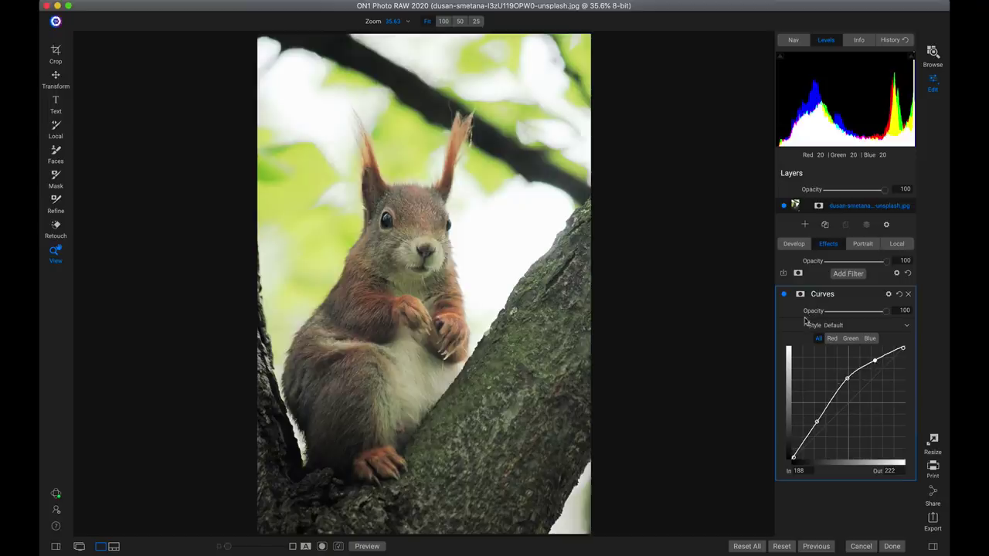
click(784, 295)
click(784, 295)
Step: Try a strong magenta shift on the Green curve, and settle its midpoint at In 133, Out 128
click(850, 339)
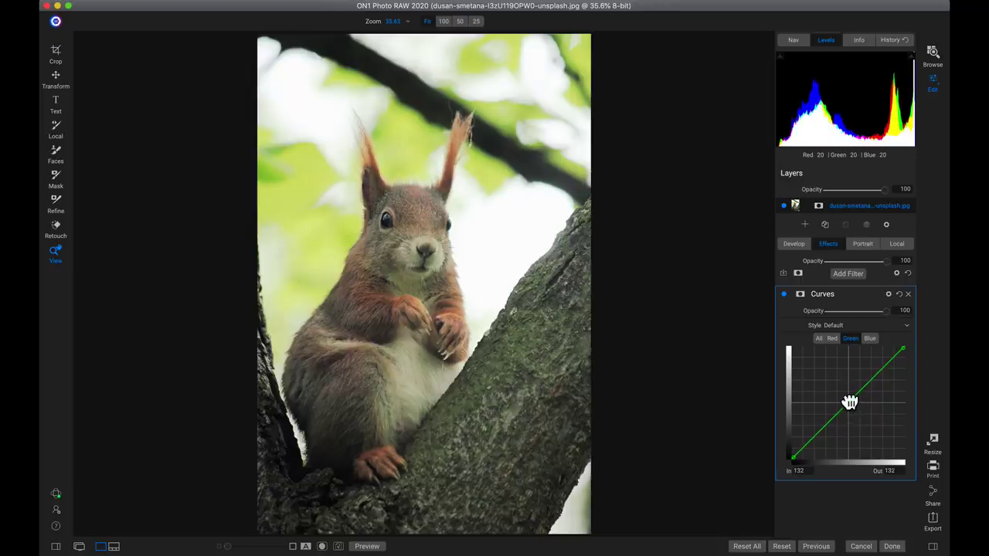
drag(850, 402, 850, 404)
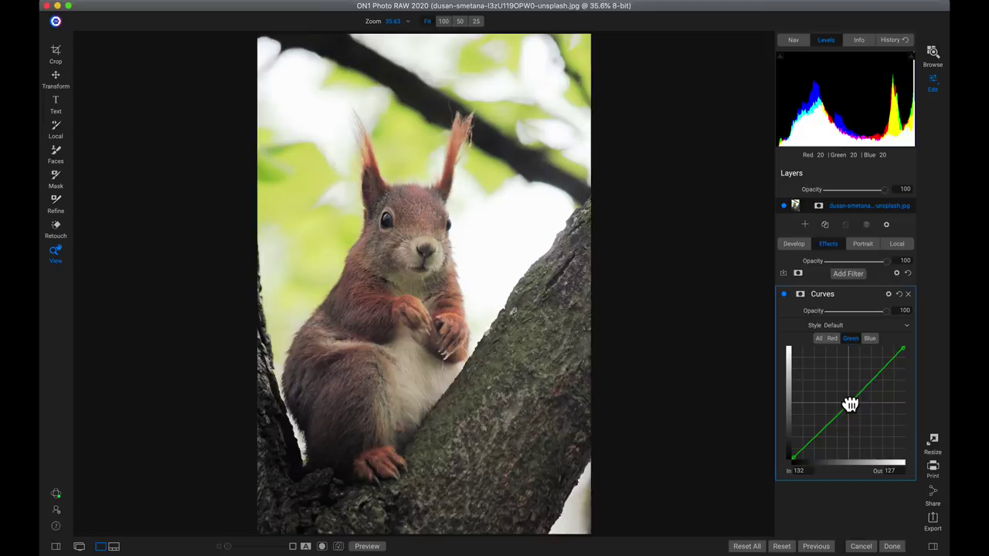
drag(850, 404, 859, 426)
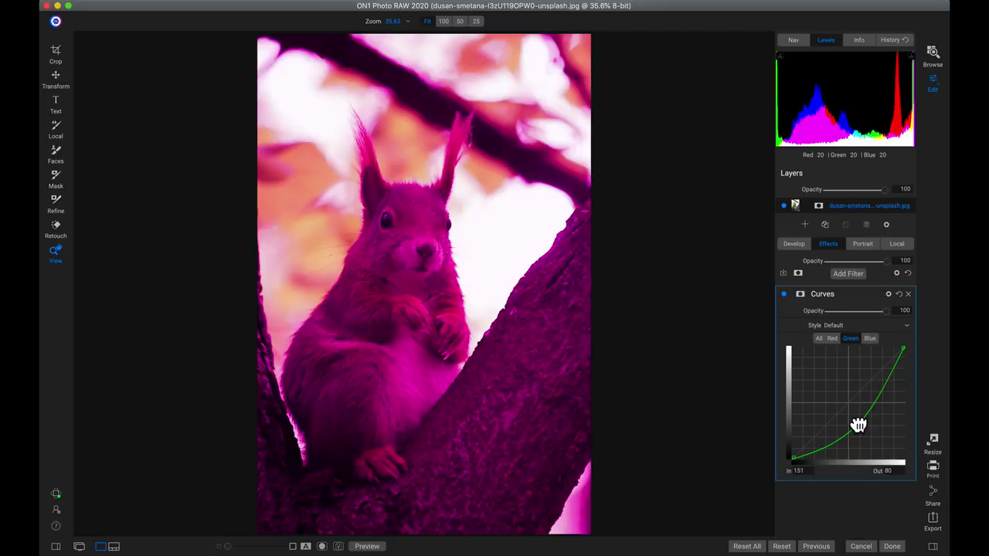
drag(858, 426, 850, 403)
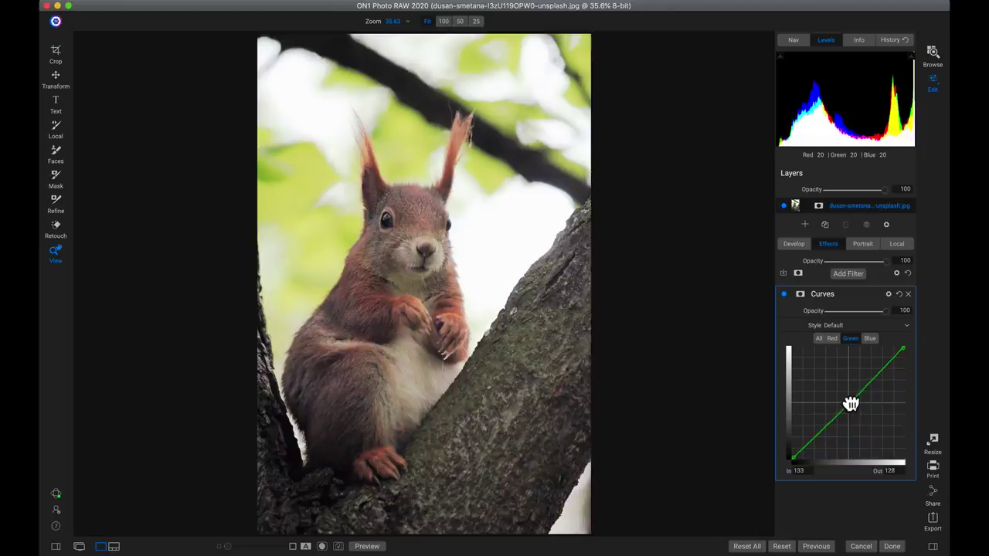
Step: Set the Blue curve's midpoint to In 132, Out 134, and compare the photo with the Curves filter off
click(871, 338)
click(848, 402)
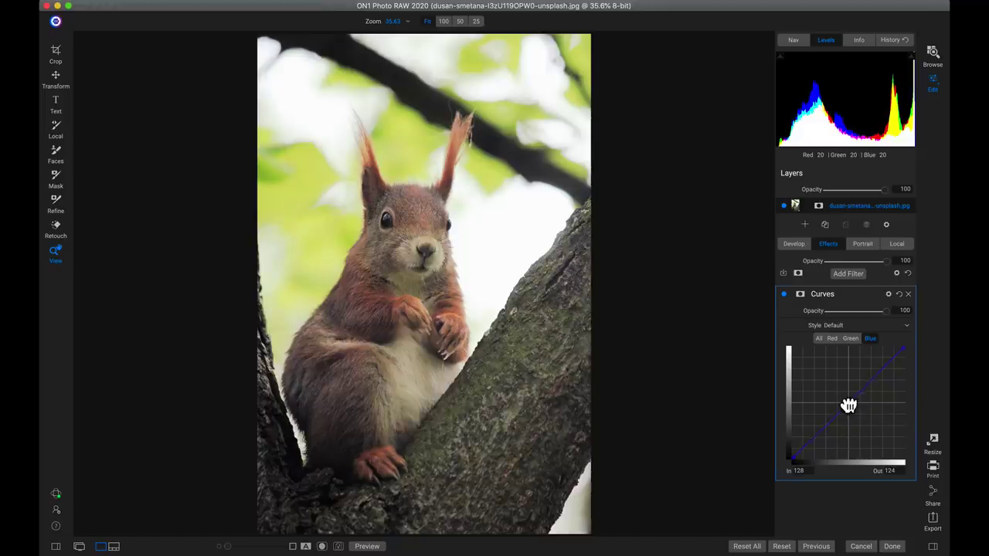
drag(848, 402, 848, 402)
drag(848, 402, 850, 403)
click(784, 296)
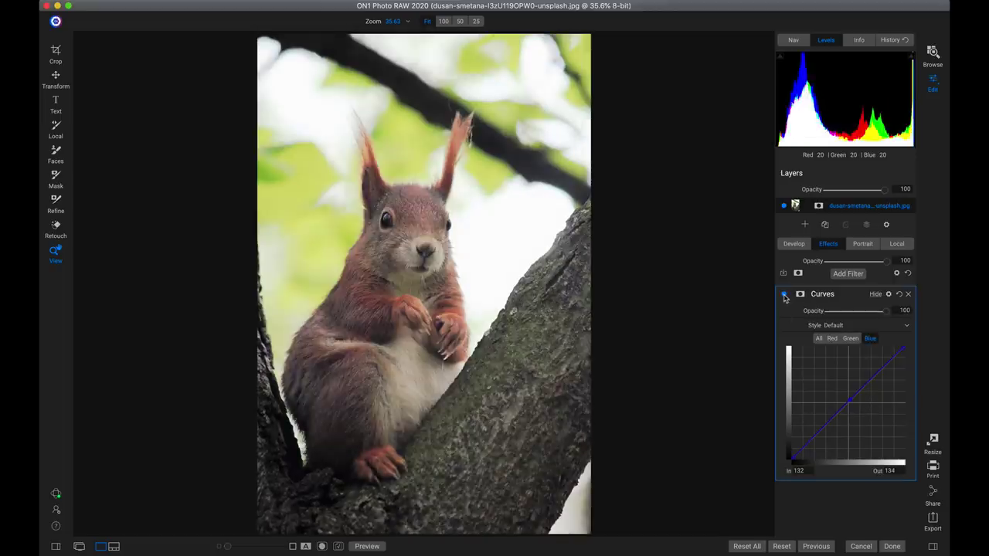
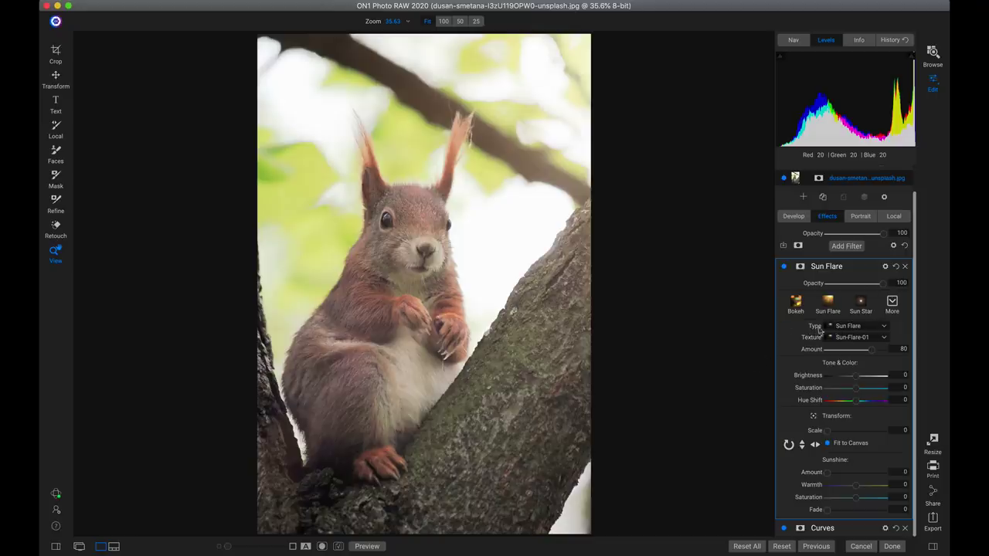
Step: Browse the Sun Flare filter's types and textures, apply its Sun Flare preset, and flip the flare horizontally
click(856, 329)
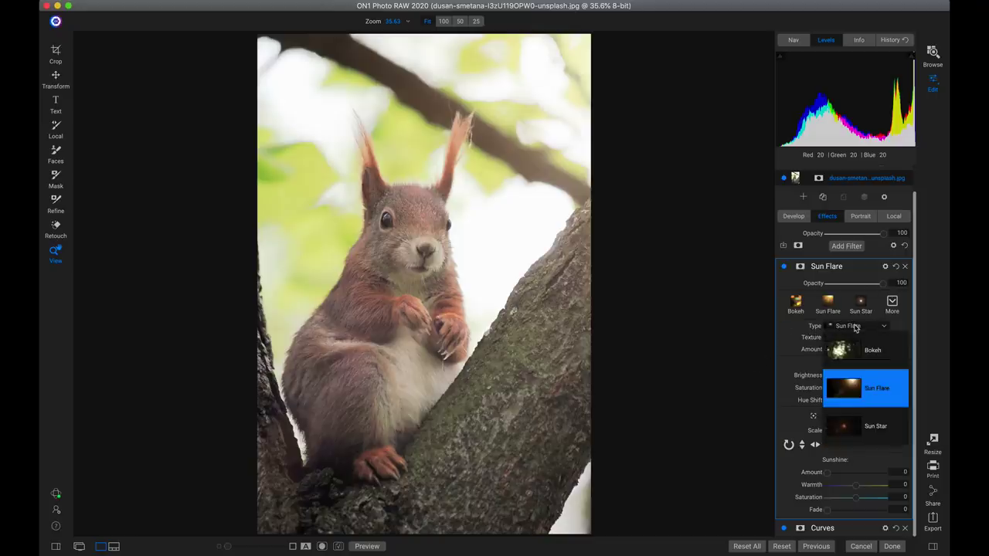
click(850, 327)
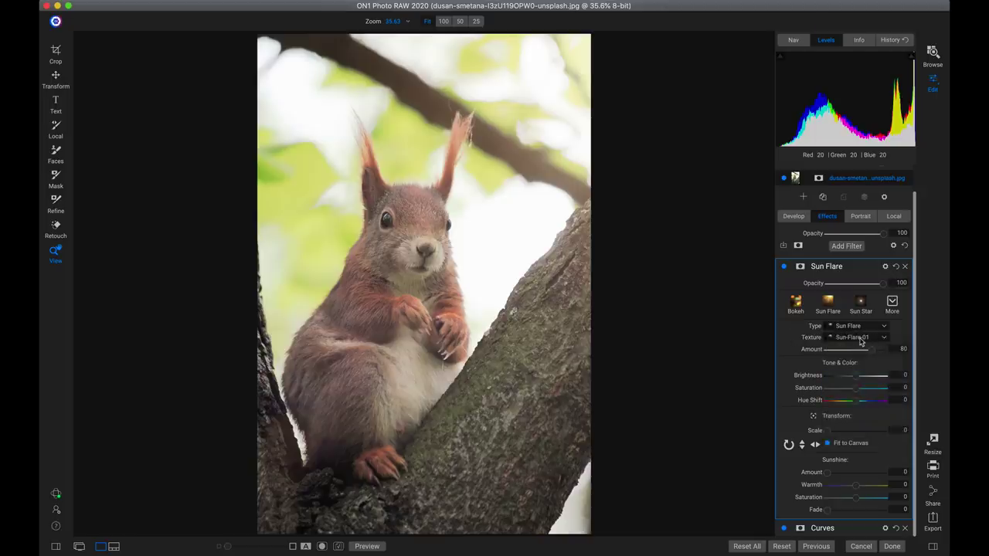
click(861, 342)
scroll(859, 263, down, 1)
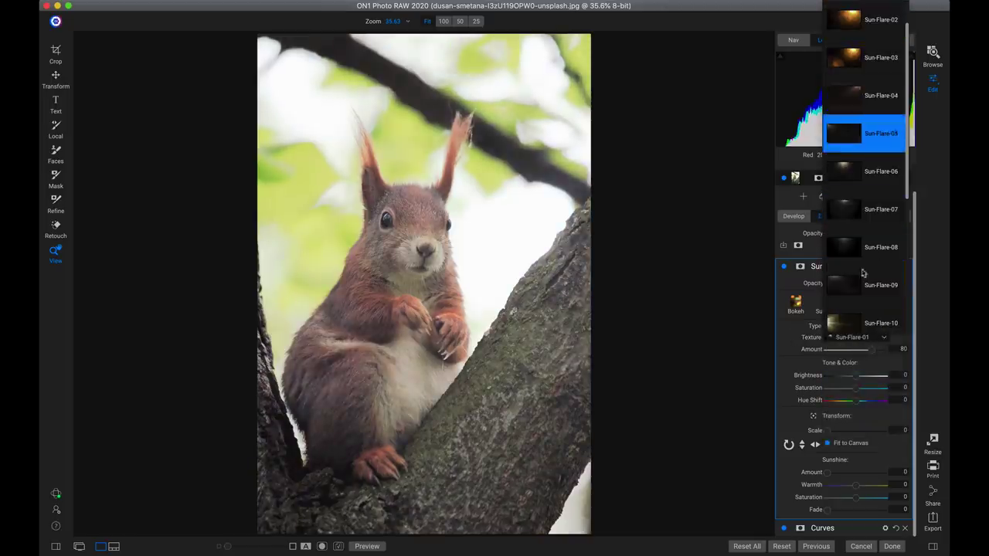
click(786, 337)
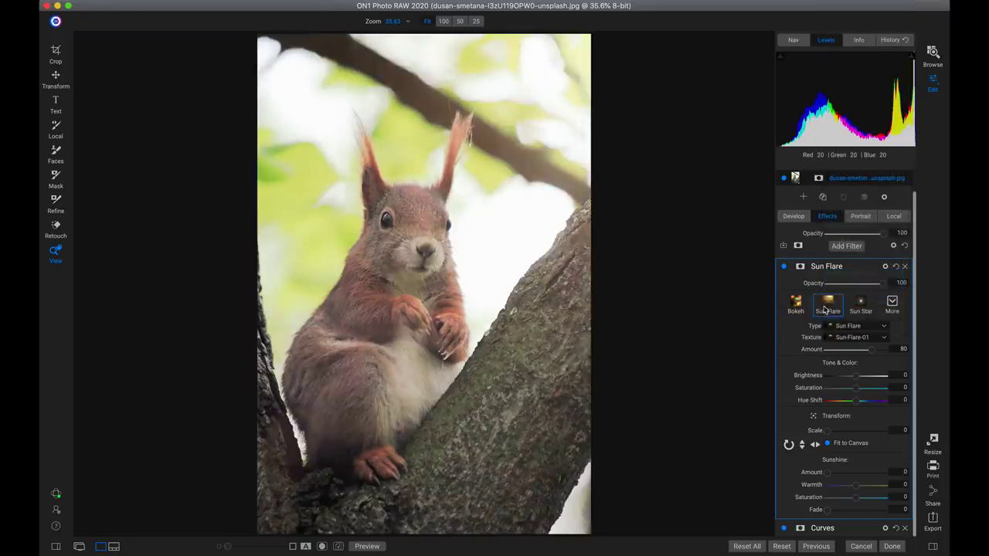
click(828, 303)
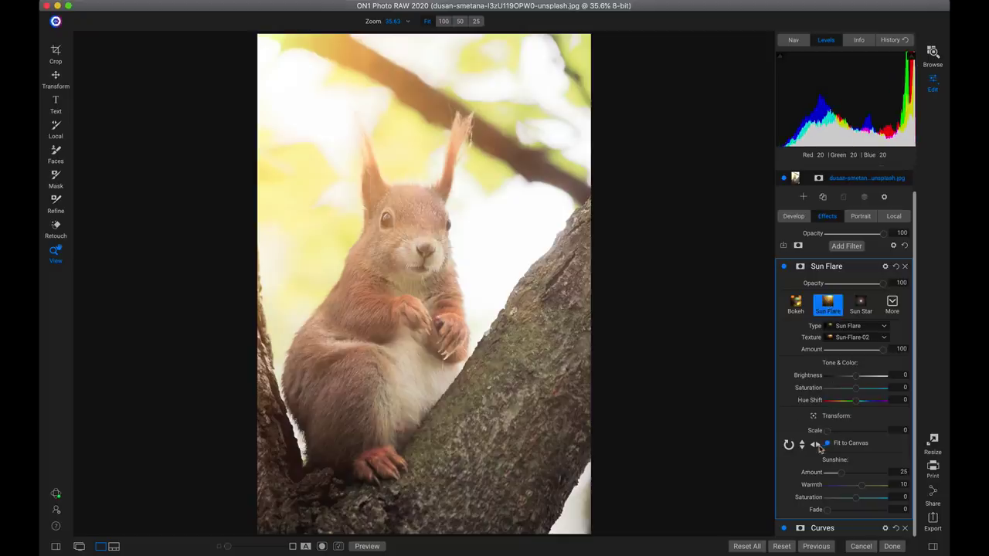
click(816, 445)
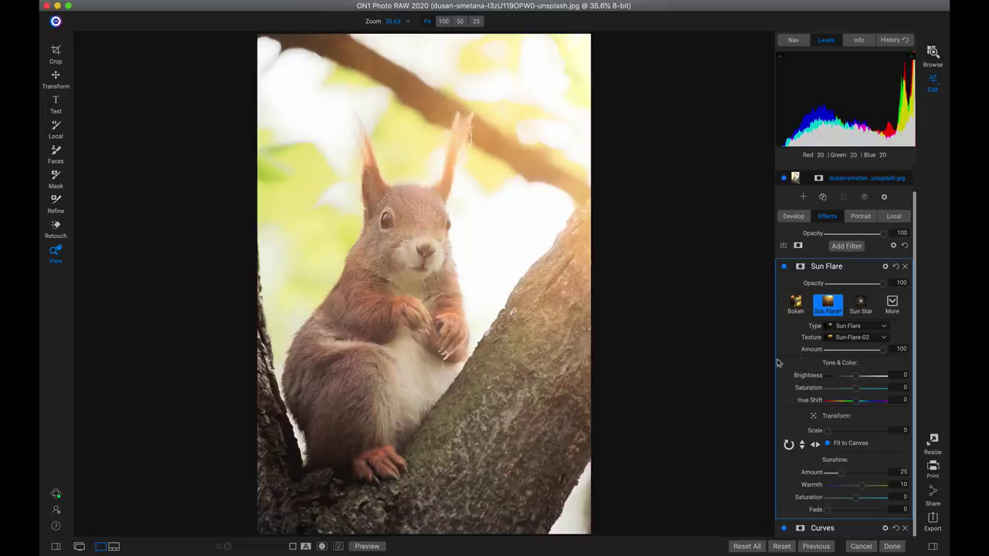
Step: Set the Sun Flare filter's Saturation to -13 and Brightness to -38, and compare the filter on and off
drag(856, 387, 837, 378)
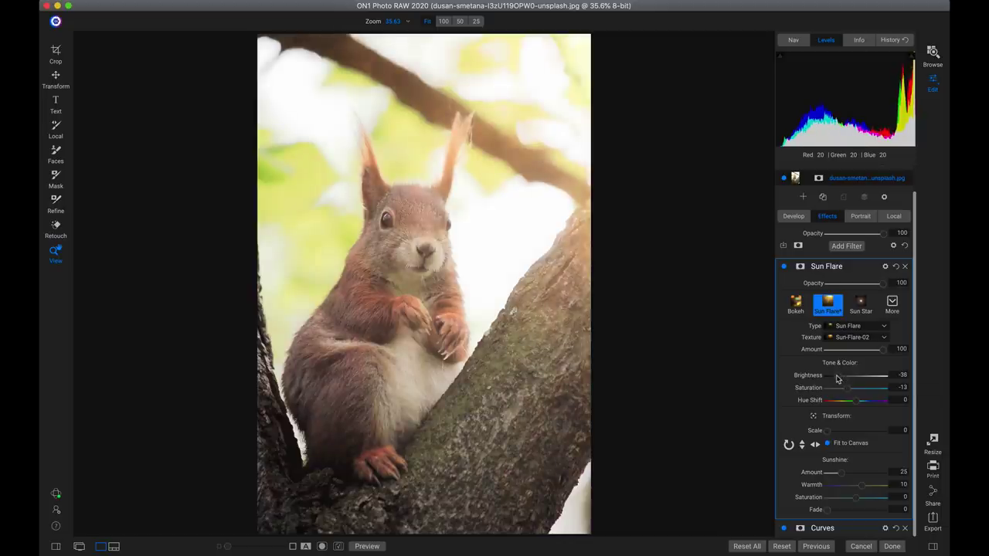
click(784, 266)
click(783, 266)
Step: Paint the Sun Flare filter out over the squirrel with a size 500 masking brush at 20 opacity, and compare it on and off
key(b)
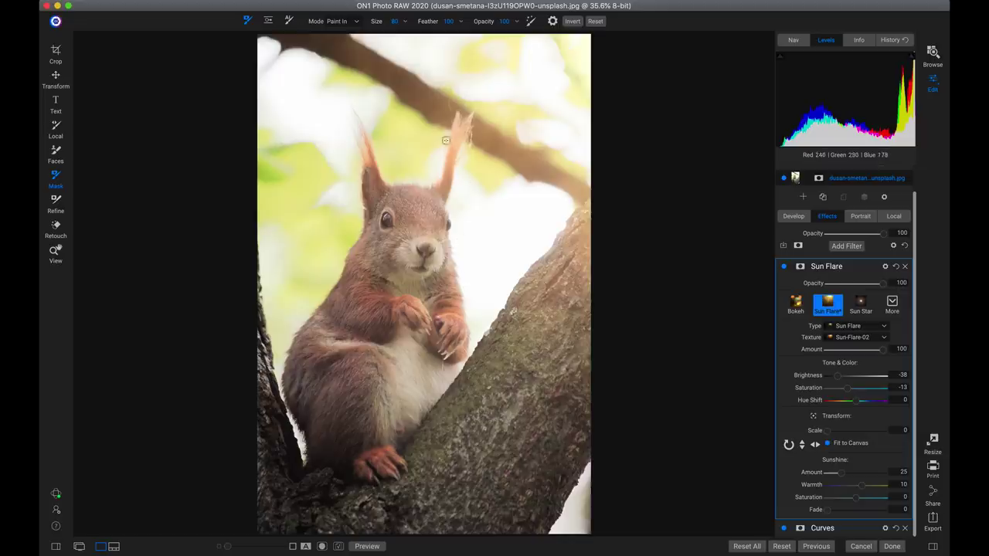
click(343, 22)
click(342, 31)
scroll(409, 233, up, 5)
scroll(409, 233, up, 3)
scroll(409, 234, down, 1)
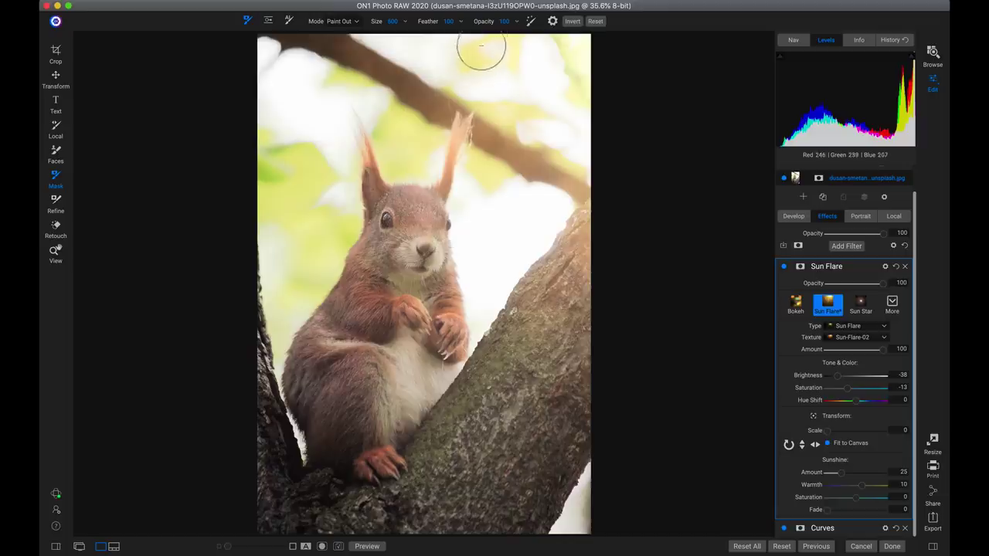
drag(488, 22, 423, 33)
mouse_move(409, 232)
mouse_down()
mouse_move(406, 215)
mouse_move(425, 207)
mouse_move(437, 247)
mouse_up()
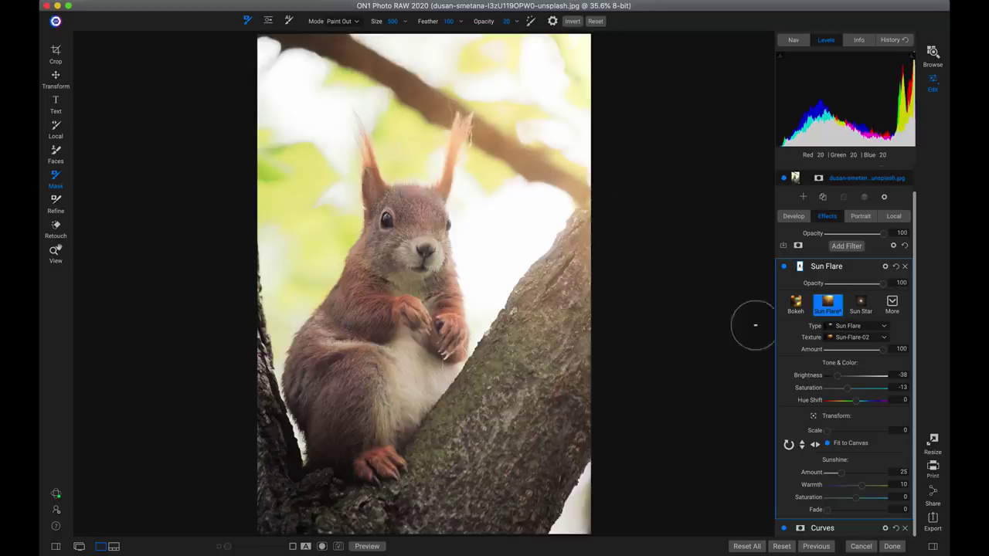
click(785, 267)
click(785, 268)
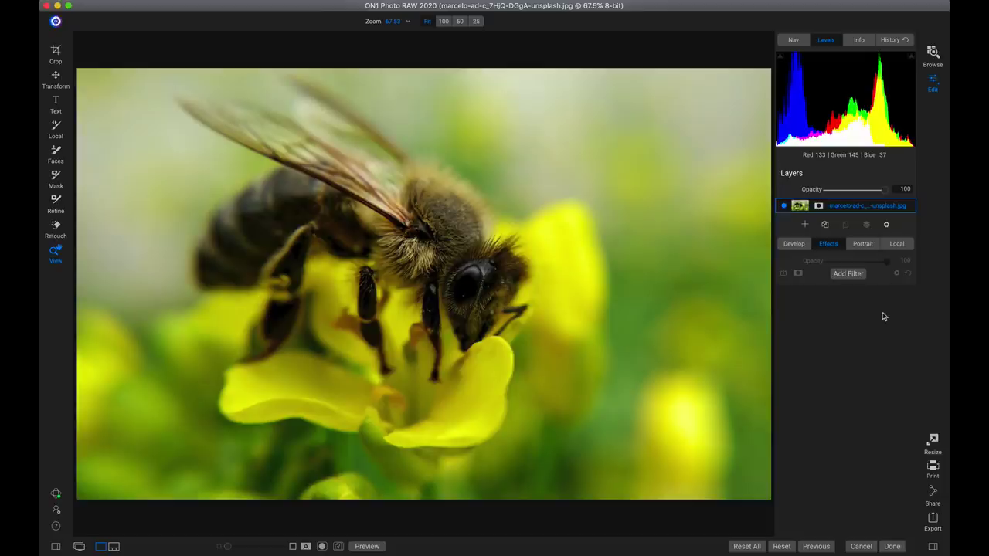
Step: Add a Sunshine filter to the bee photo with the Natural preset, Amount 80 and Warmth 16, and compare it on and off
click(846, 275)
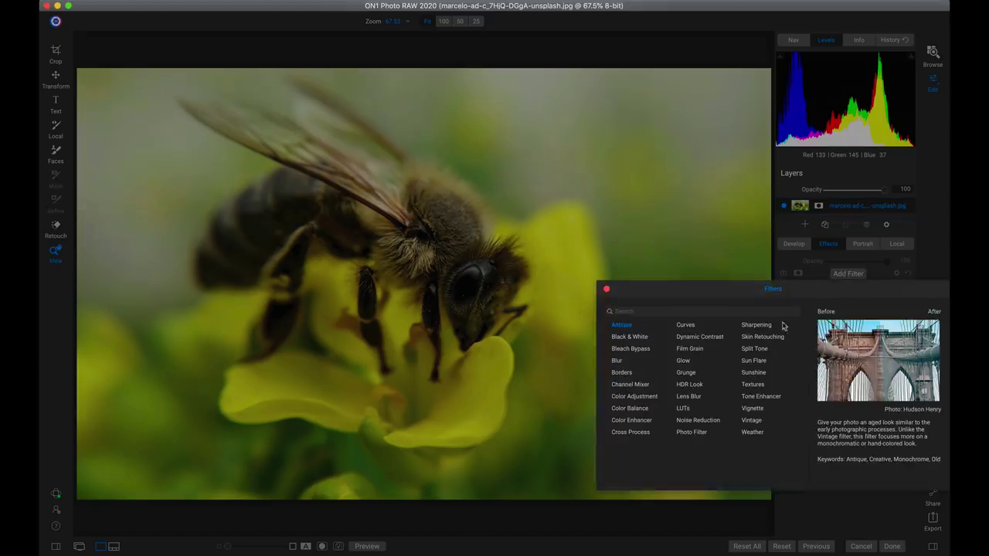
click(754, 374)
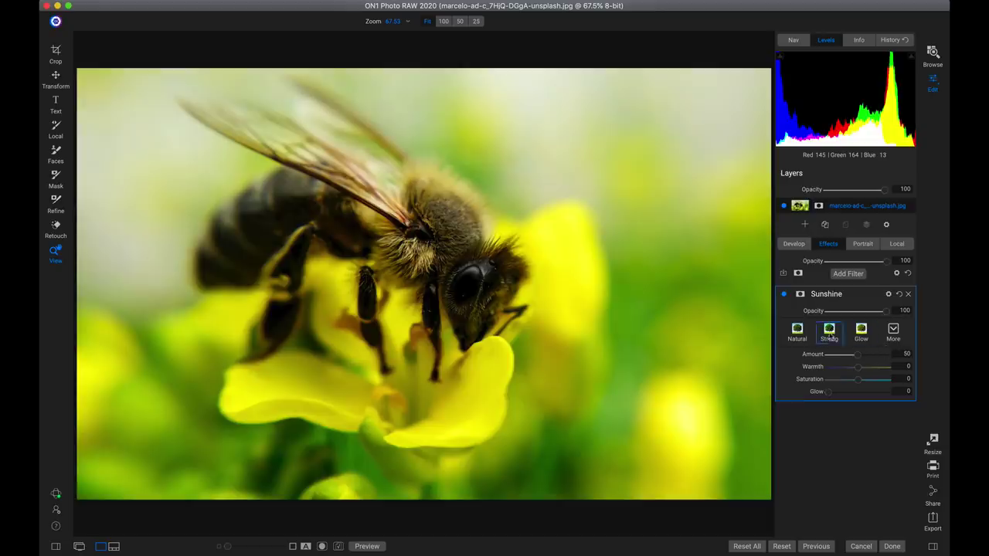
click(798, 331)
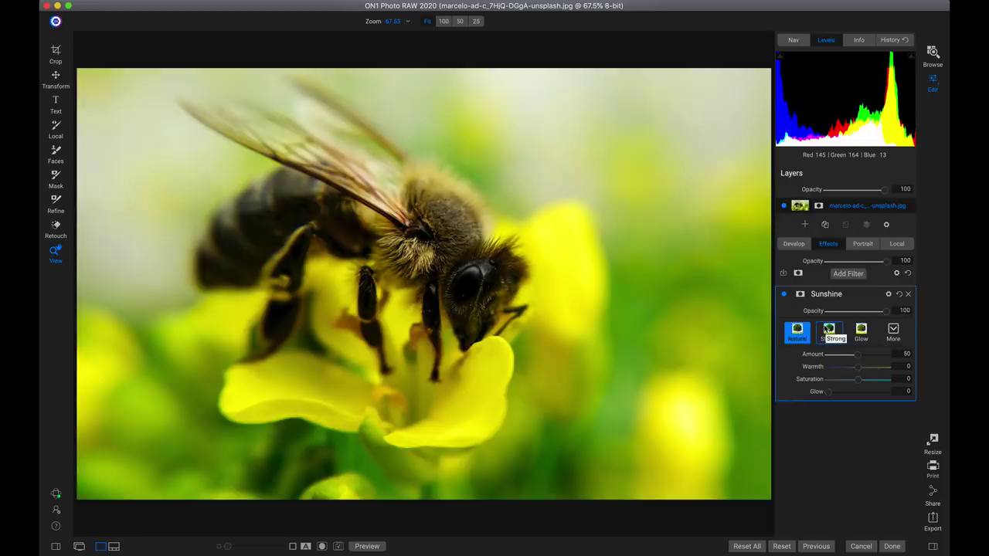
drag(858, 370, 878, 360)
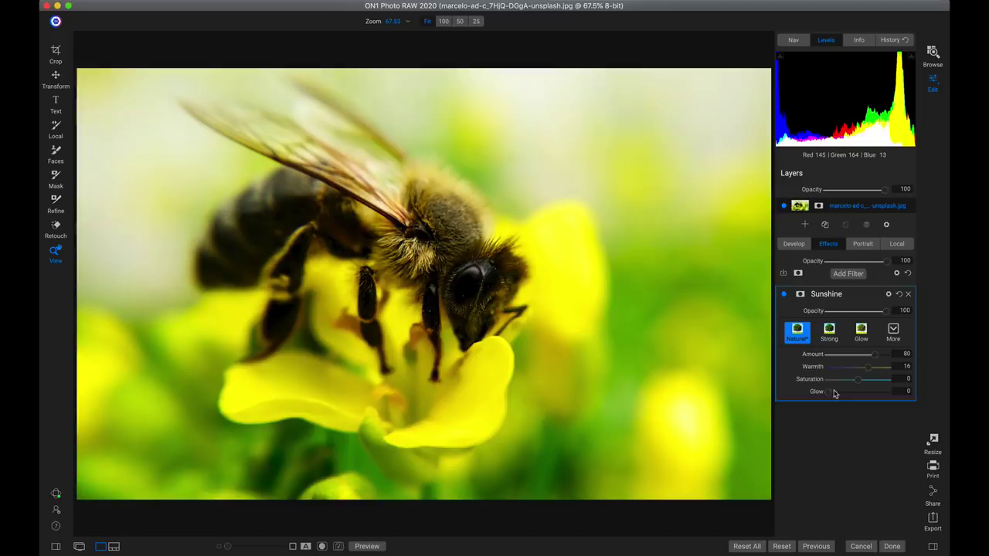
mouse_move(828, 396)
mouse_down()
mouse_move(877, 395)
mouse_move(815, 394)
mouse_up()
click(784, 295)
click(784, 296)
Step: Change the Sunshine filter's blending mode to Color
click(889, 295)
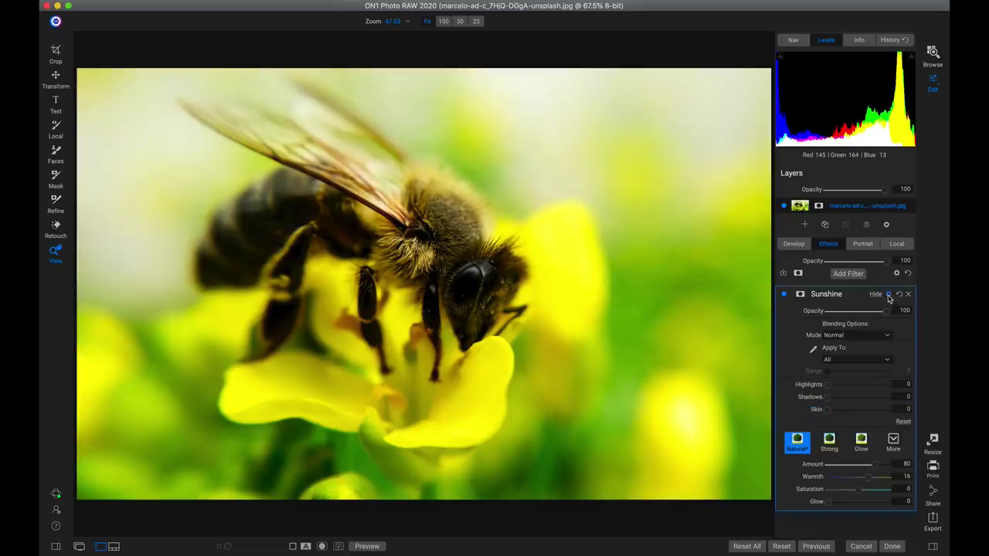
click(846, 335)
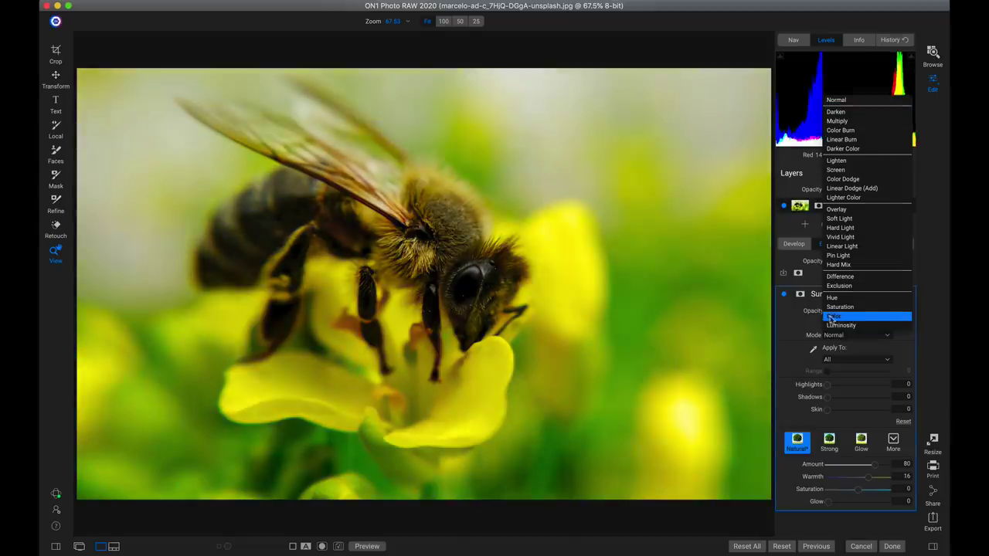
click(855, 316)
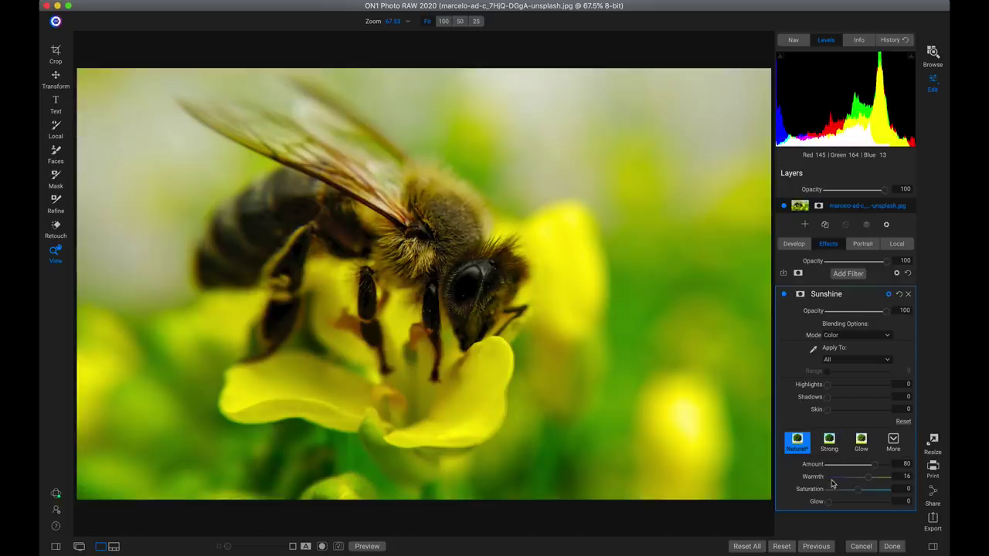
Step: Set the Sunshine filter's Amount to 100 and Warmth to -44, and compare the photo with the filter on and off
drag(874, 469, 897, 469)
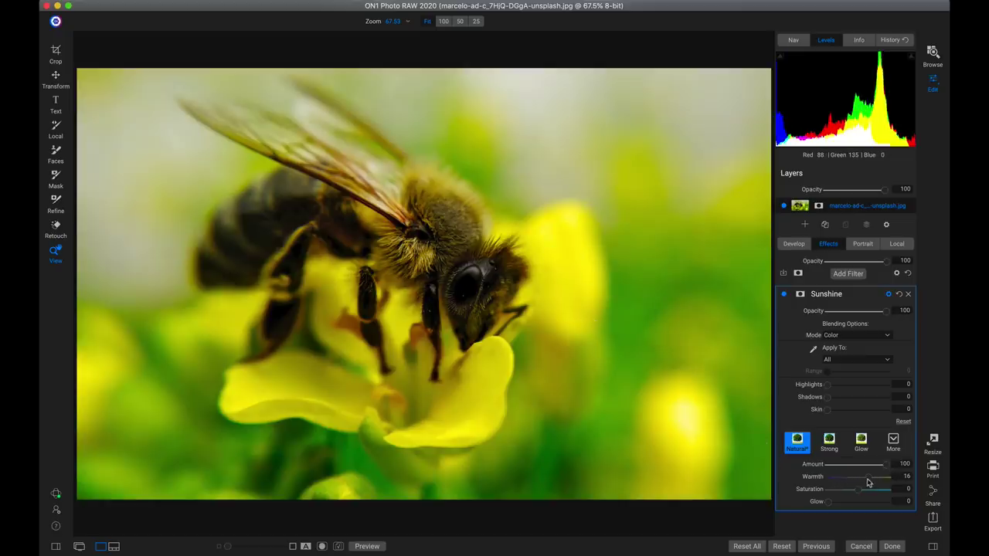
drag(869, 479, 830, 481)
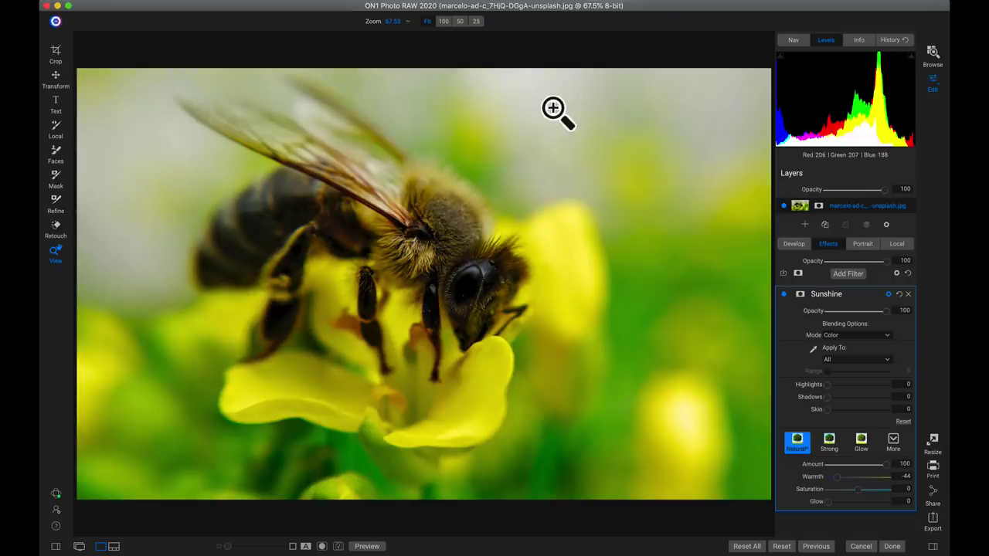
click(784, 294)
click(784, 296)
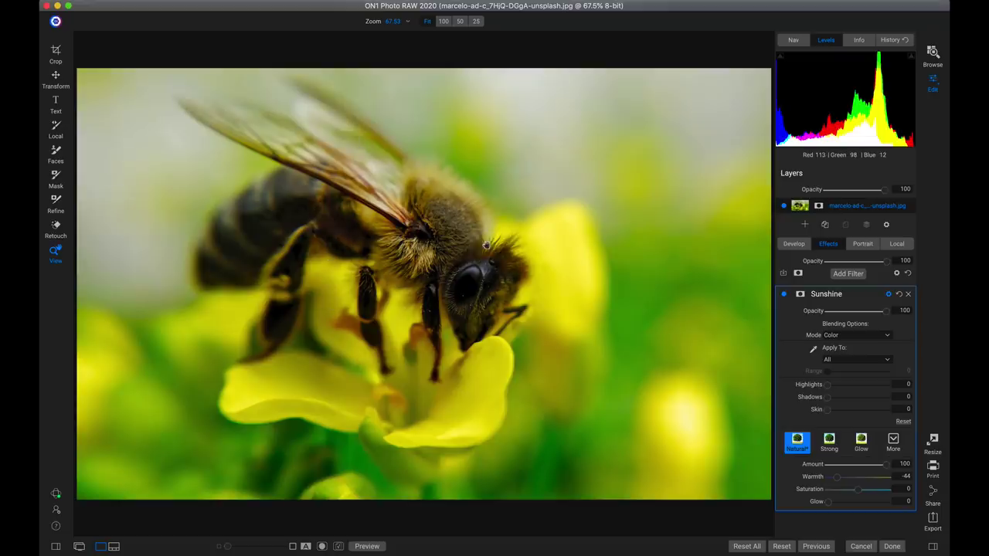
Step: Inspect the bee up close and set the Sunshine filter's Saturation to 20
click(486, 241)
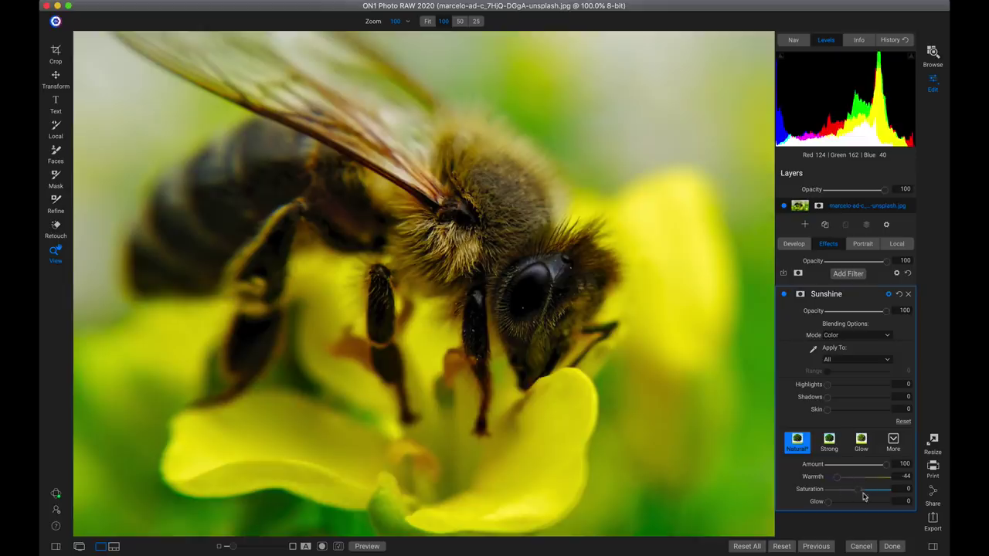
mouse_move(887, 493)
mouse_down()
mouse_move(792, 493)
mouse_move(881, 493)
mouse_move(870, 494)
mouse_up()
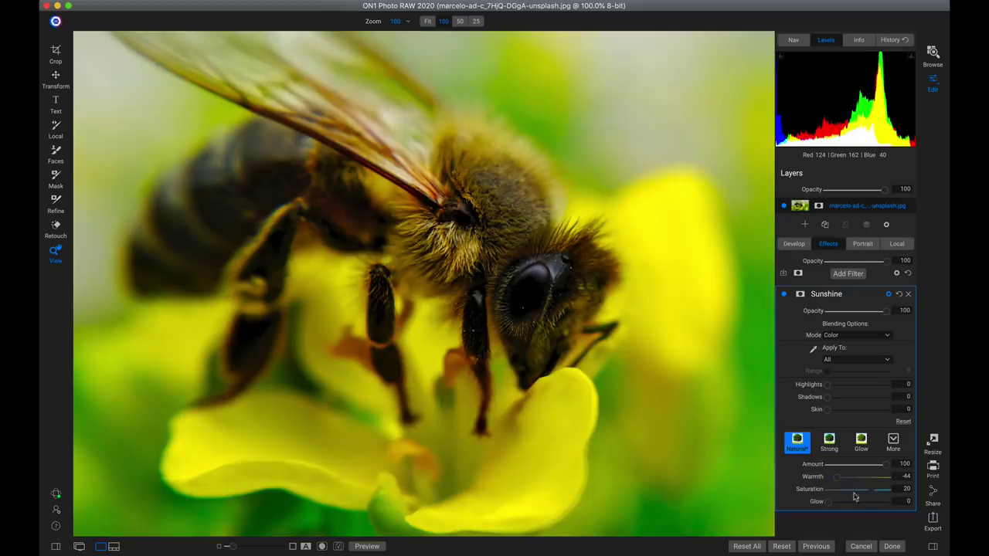
scroll(438, 280, down, 3)
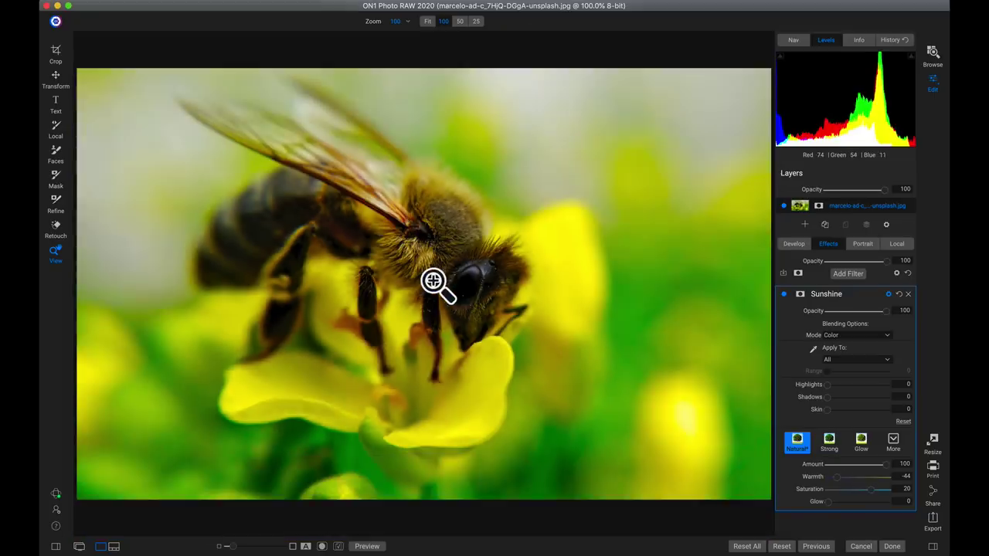